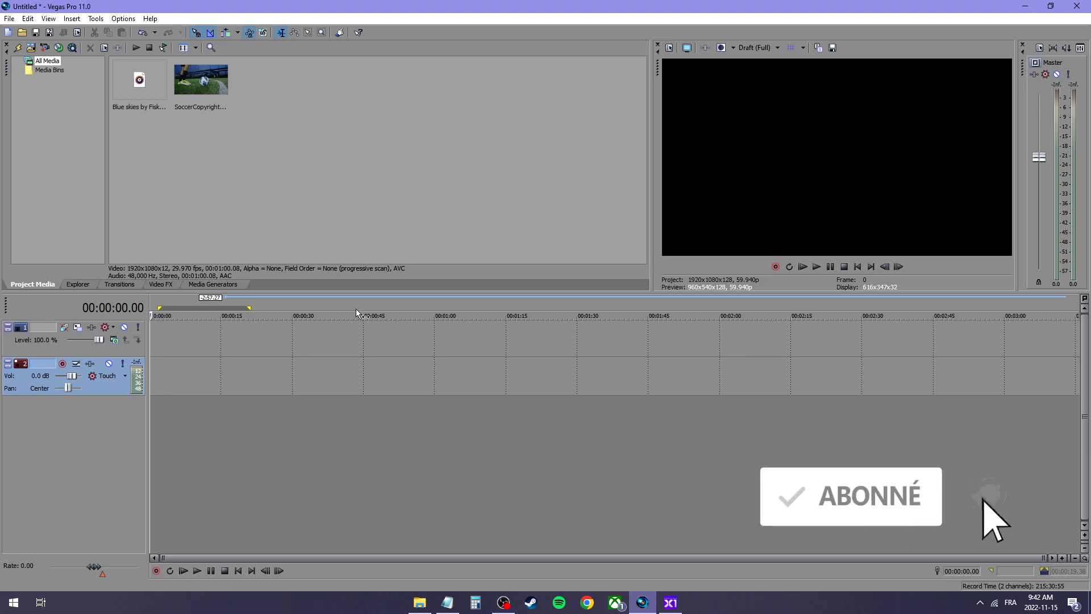
Place the SoccerCopyrightFreeClip.mp4 clip at the start of the timeline and split it at 00:00:08.08.
drag(208, 85, 152, 344)
scroll(204, 337, up, 2)
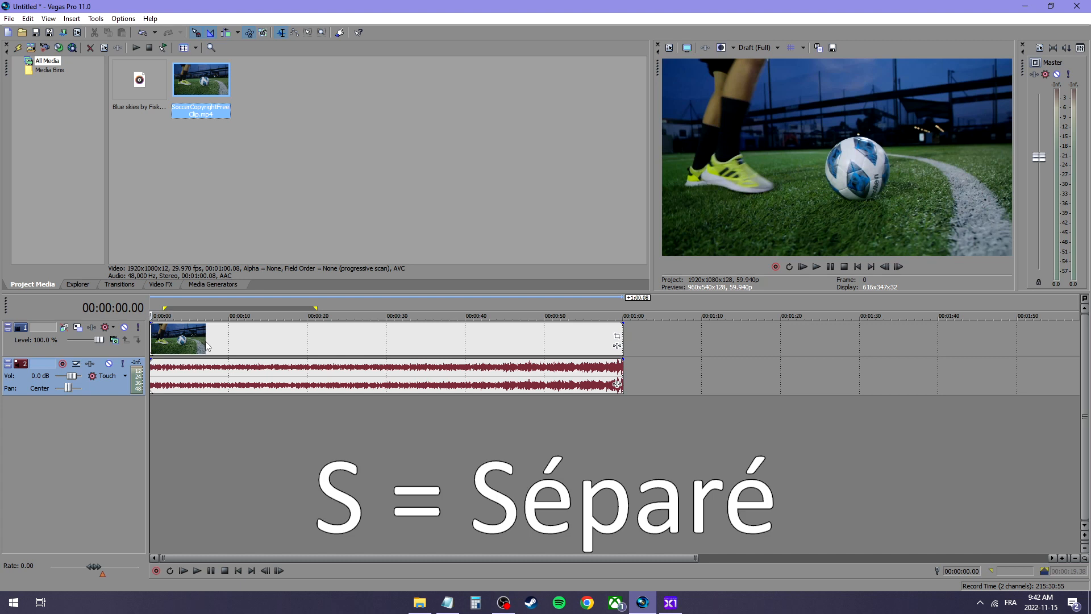
click(214, 343)
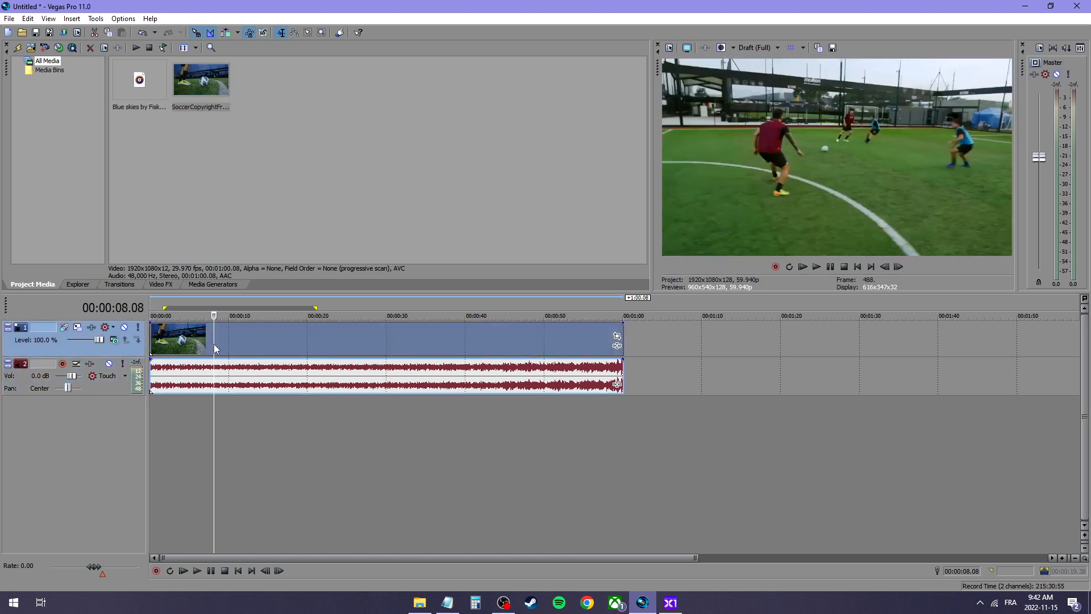
key(s)
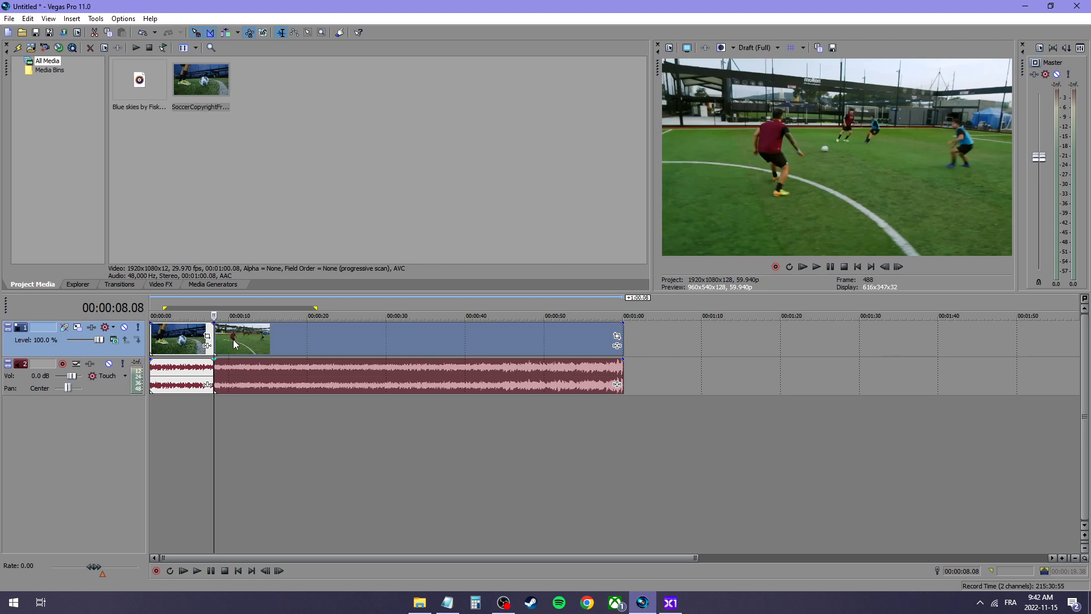
Split the first segment again at 00:00:04.21 and keep the last segment placed directly after the second one.
scroll(234, 343, up, 3)
drag(353, 338, 400, 345)
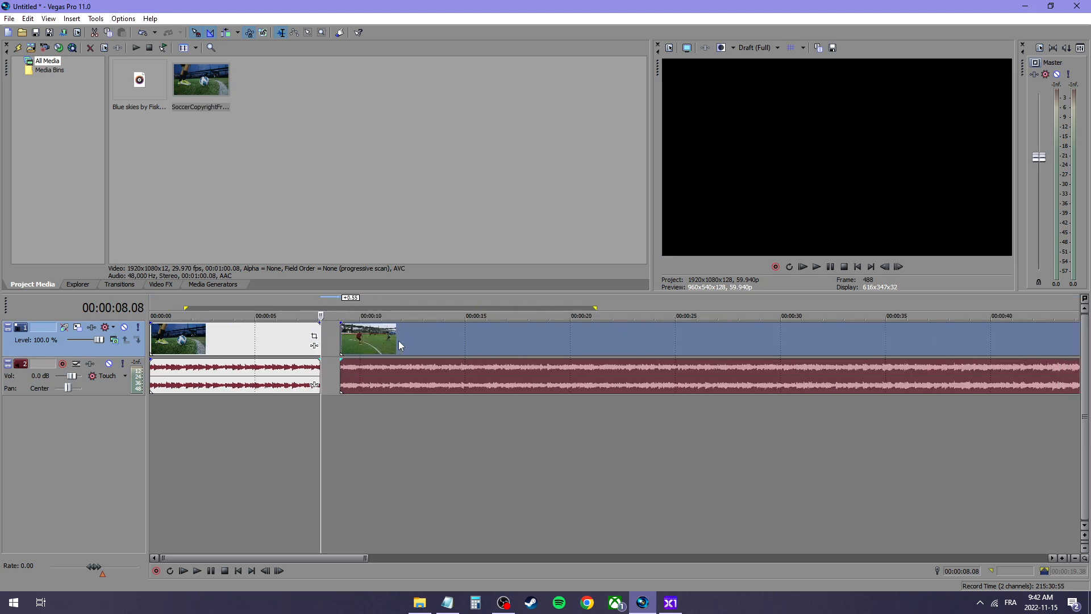
click(241, 346)
key(s)
mouse_move(269, 344)
mouse_down()
mouse_move(294, 342)
mouse_move(273, 342)
mouse_up()
drag(371, 340, 349, 343)
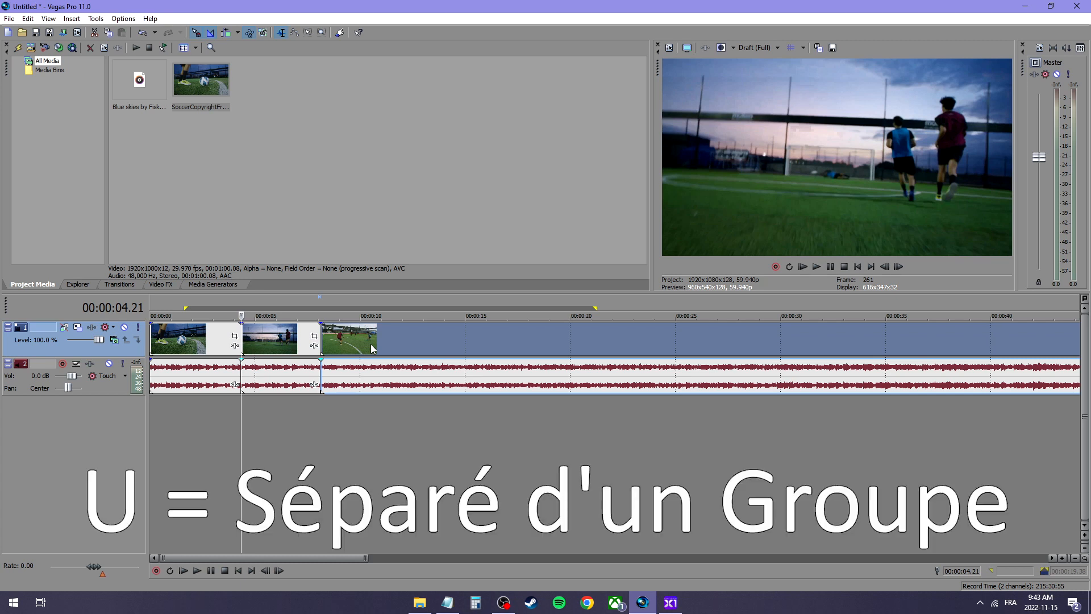
Ungroup the last segment's video from its audio and move the video alone to about 00:00:15.
drag(366, 339, 353, 376)
drag(428, 346, 548, 348)
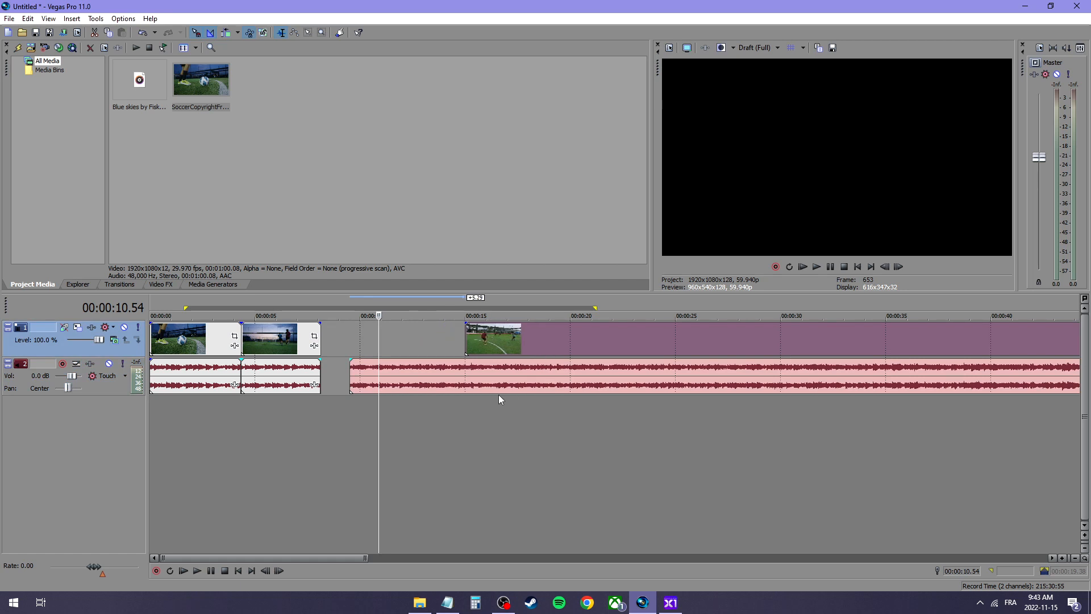
click(424, 371)
click(557, 345)
click(537, 370)
click(538, 345)
click(521, 375)
Move the last segment's video back in line with its audio, and shift the second segment slightly right to leave a gap.
drag(561, 339, 444, 347)
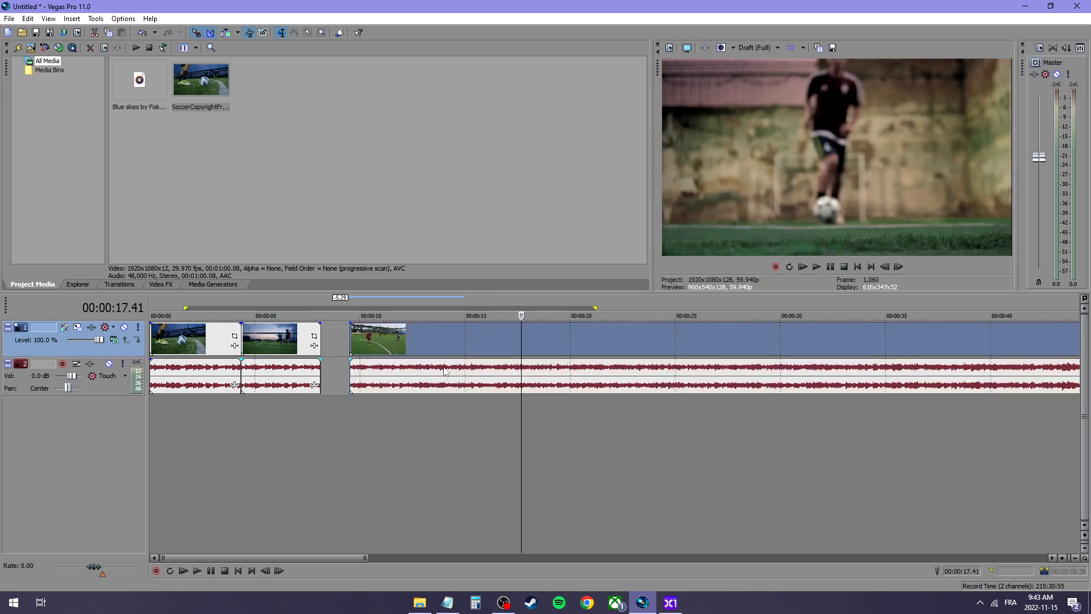
click(378, 380)
click(436, 347)
drag(287, 349, 304, 345)
Move the last segment's video and audio right to the same start point, then select both and group them.
mouse_move(389, 341)
mouse_down()
mouse_move(493, 339)
mouse_move(390, 339)
mouse_up()
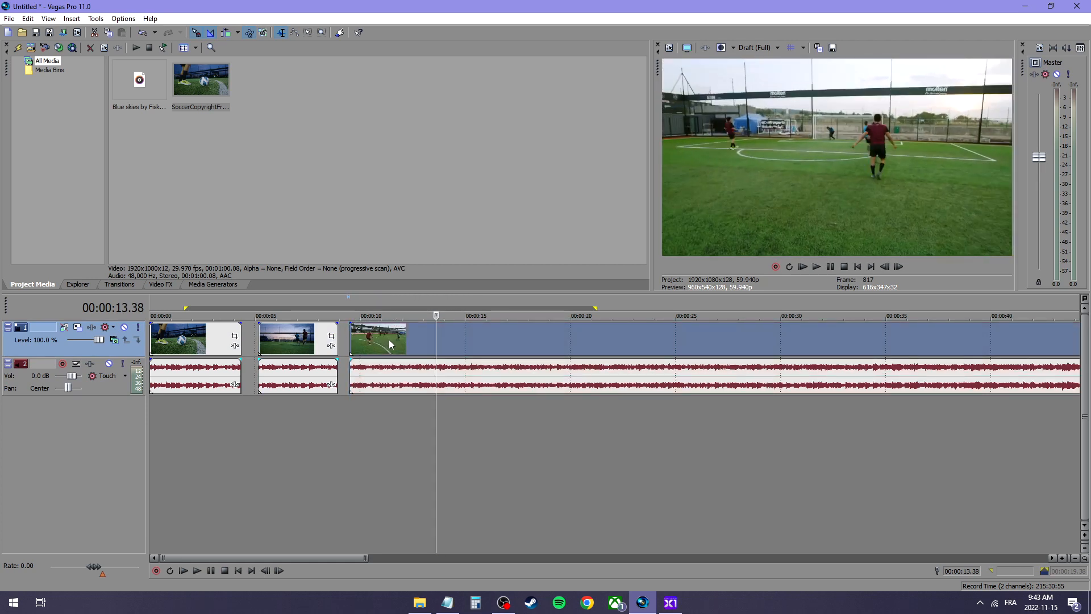
drag(389, 339, 435, 339)
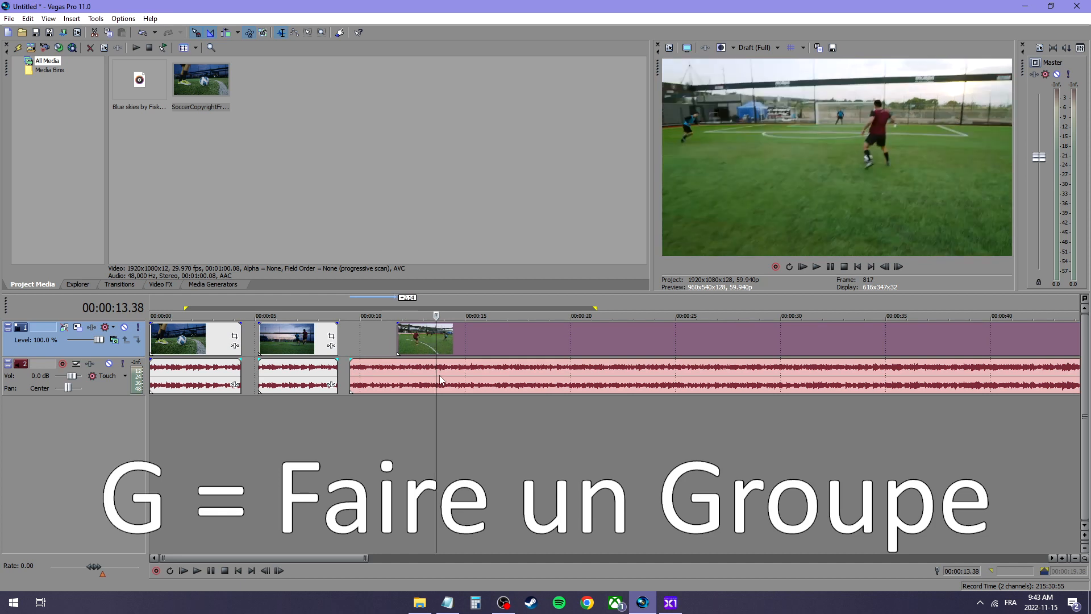
drag(375, 375, 428, 369)
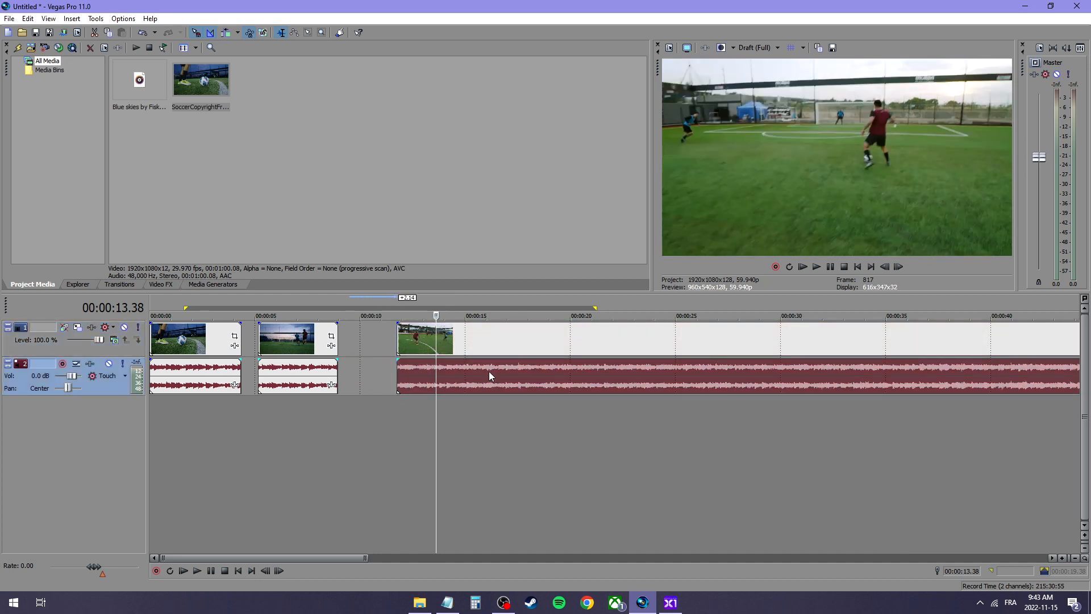
ctrl+click(490, 343)
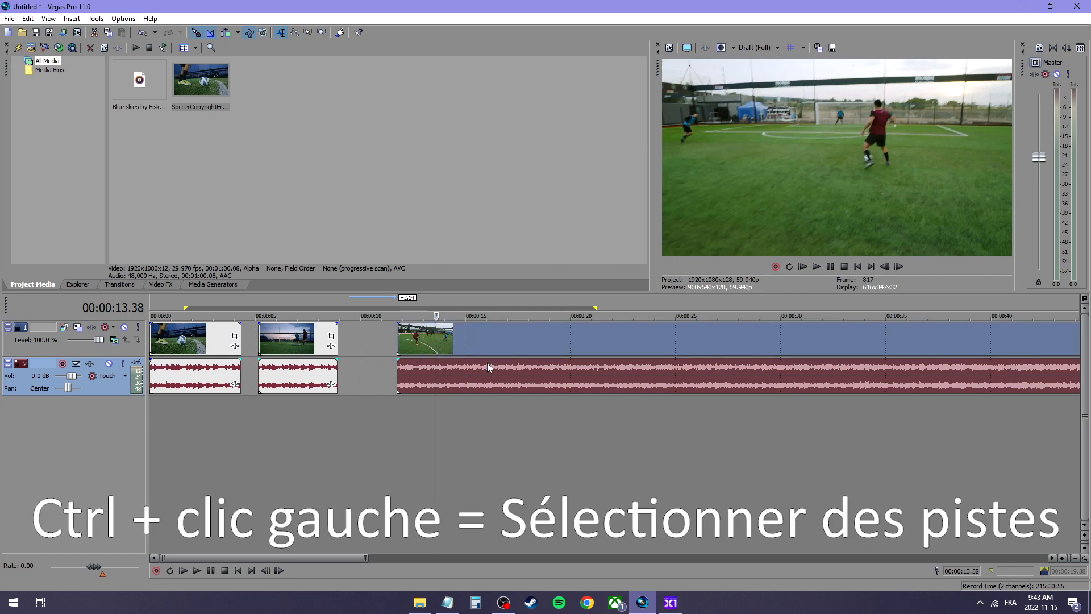
mouse_move(475, 340)
mouse_down()
mouse_move(545, 339)
mouse_move(472, 349)
mouse_up()
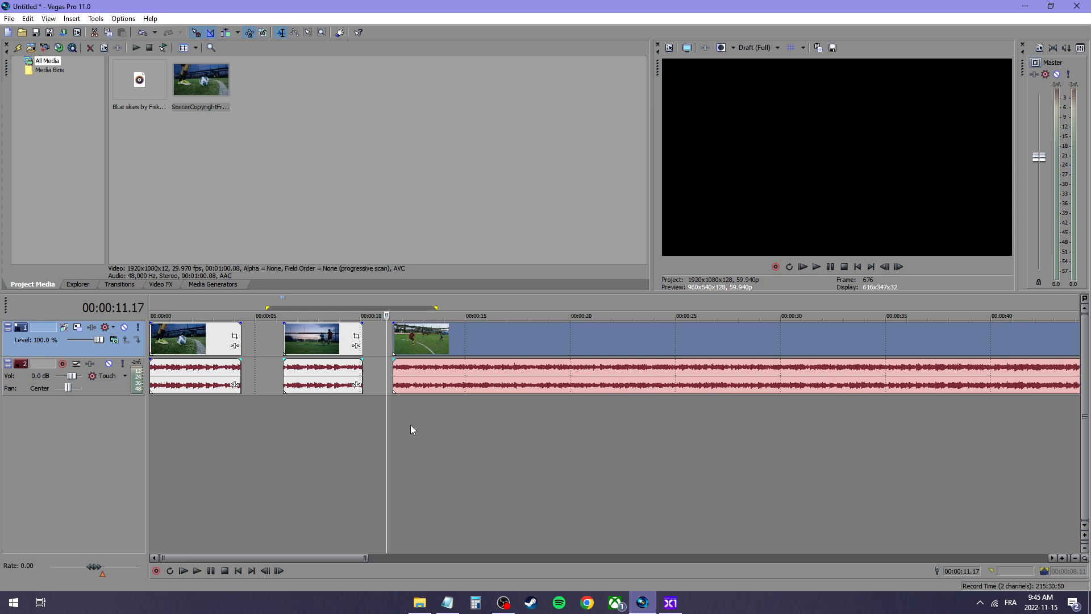
Marquee-select all the clips with the Selection edit tool, then return to the Normal edit tool.
key(d)
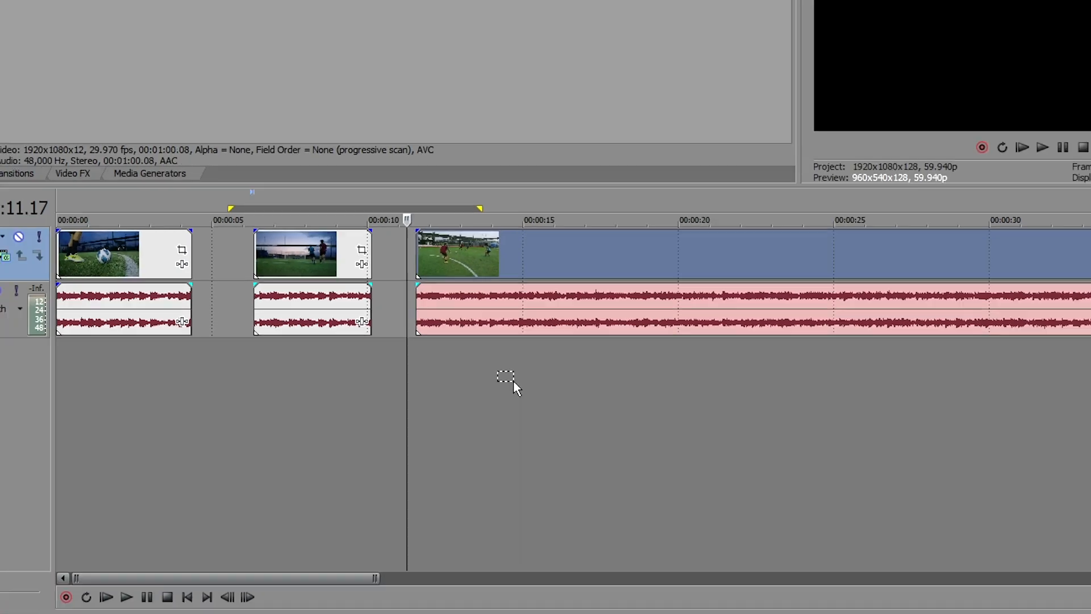
drag(908, 303, 794, 227)
drag(349, 373, 196, 332)
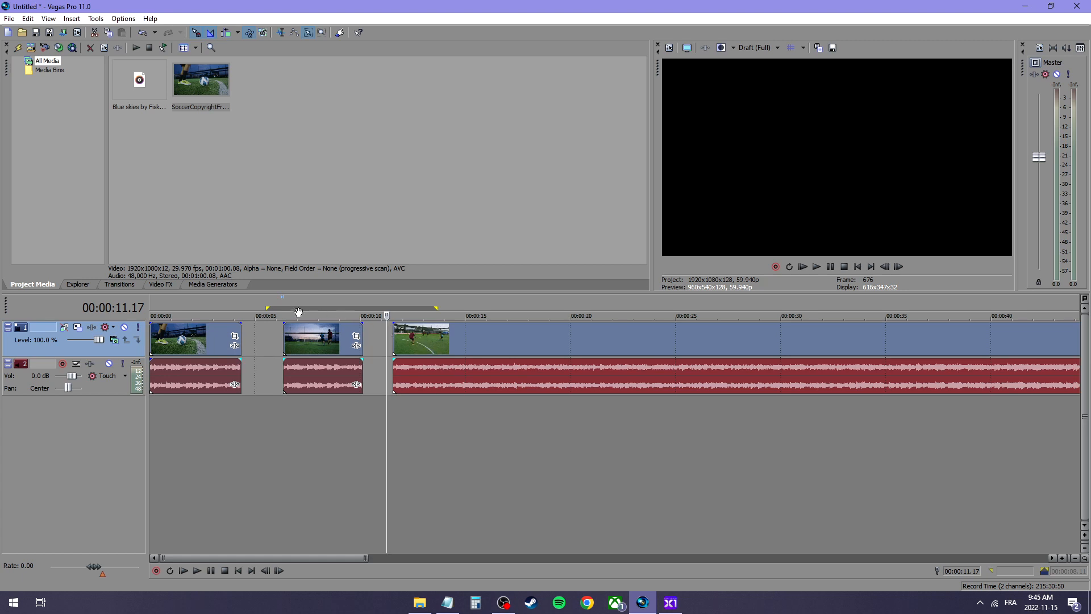
mouse_move(421, 348)
mouse_down()
mouse_move(619, 347)
mouse_move(411, 353)
mouse_up()
key(d)
key(d)
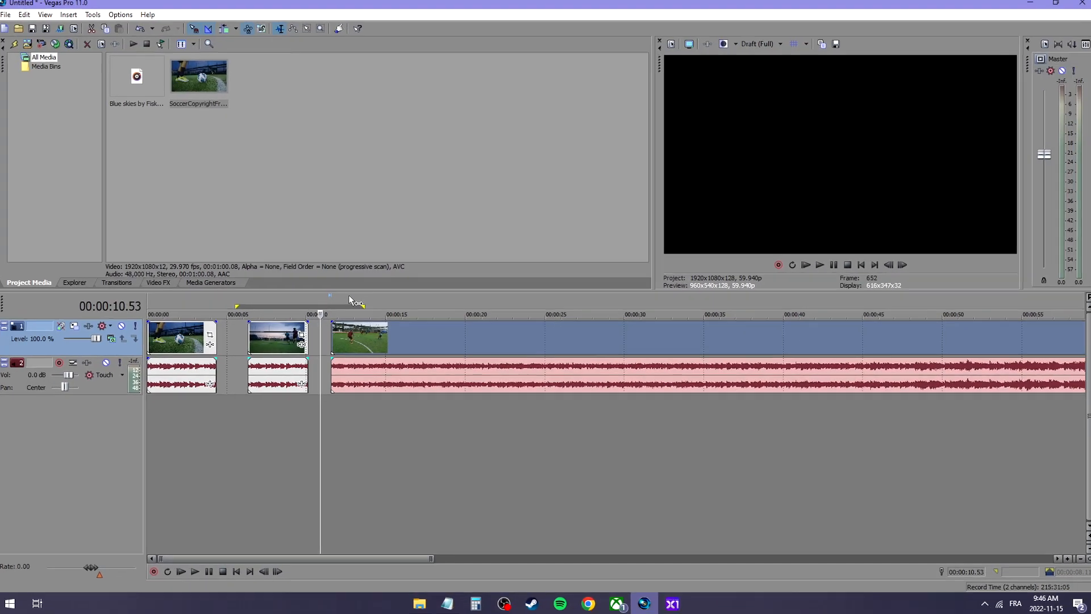
Preview the timeline from 00:00:13.42, stop playback and place the playhead in the gap at 00:00:10.41.
click(366, 298)
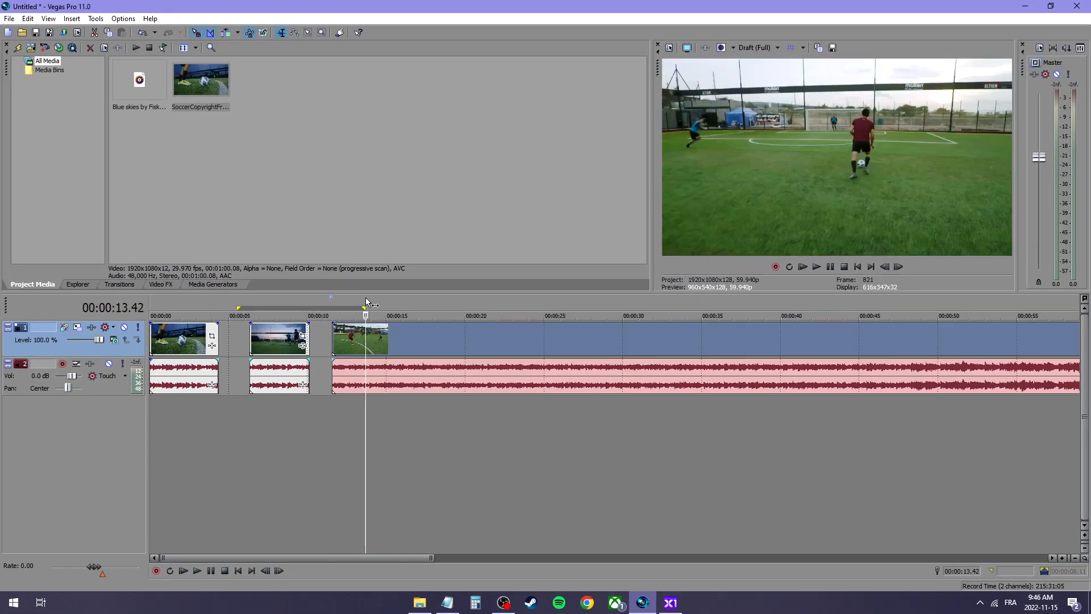
key(space)
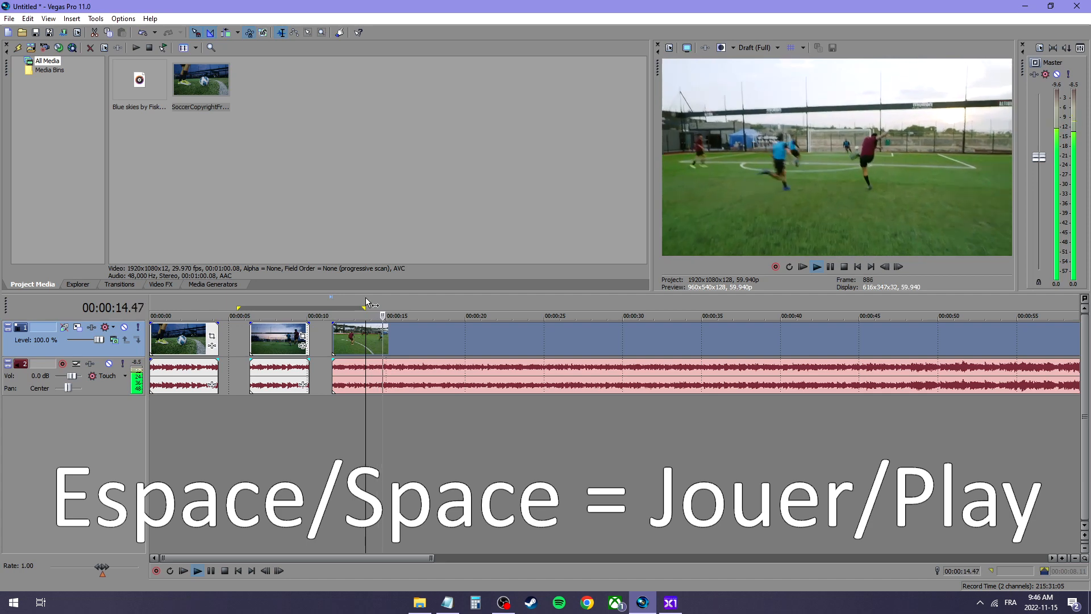
key(space)
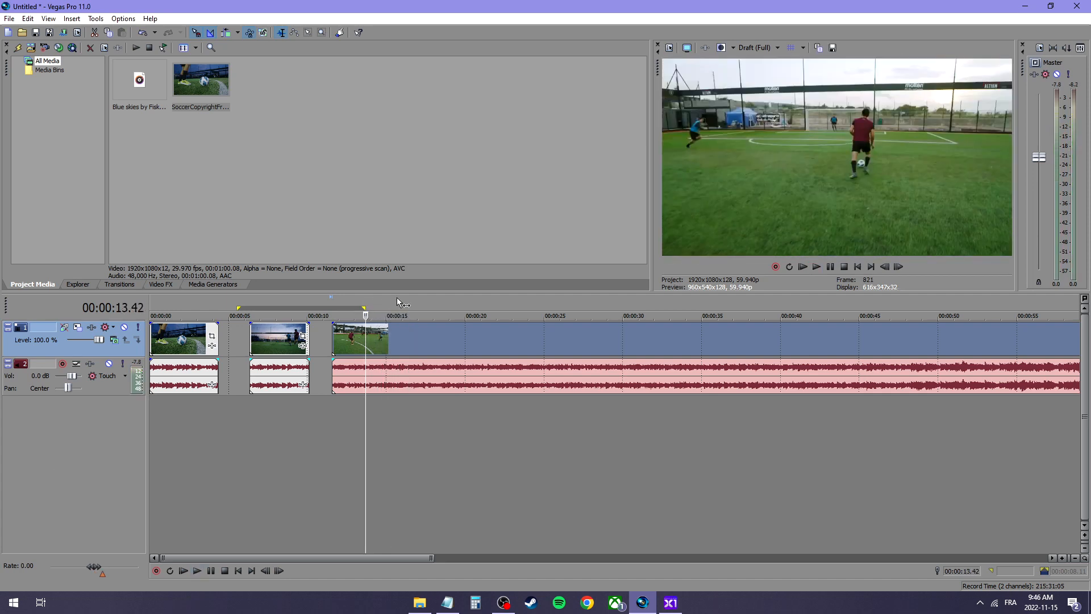
click(416, 311)
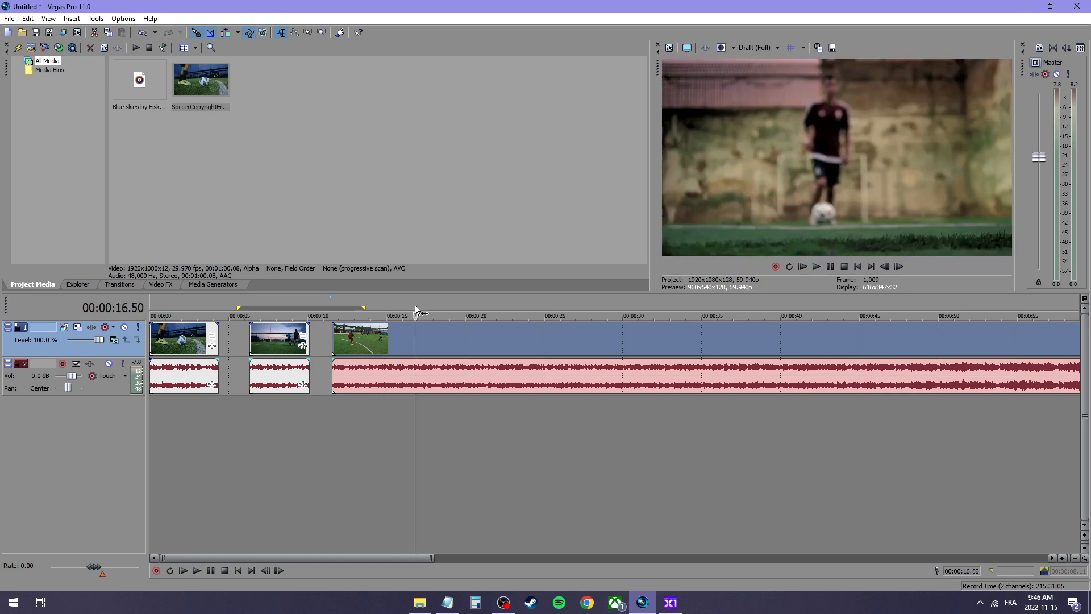
click(317, 336)
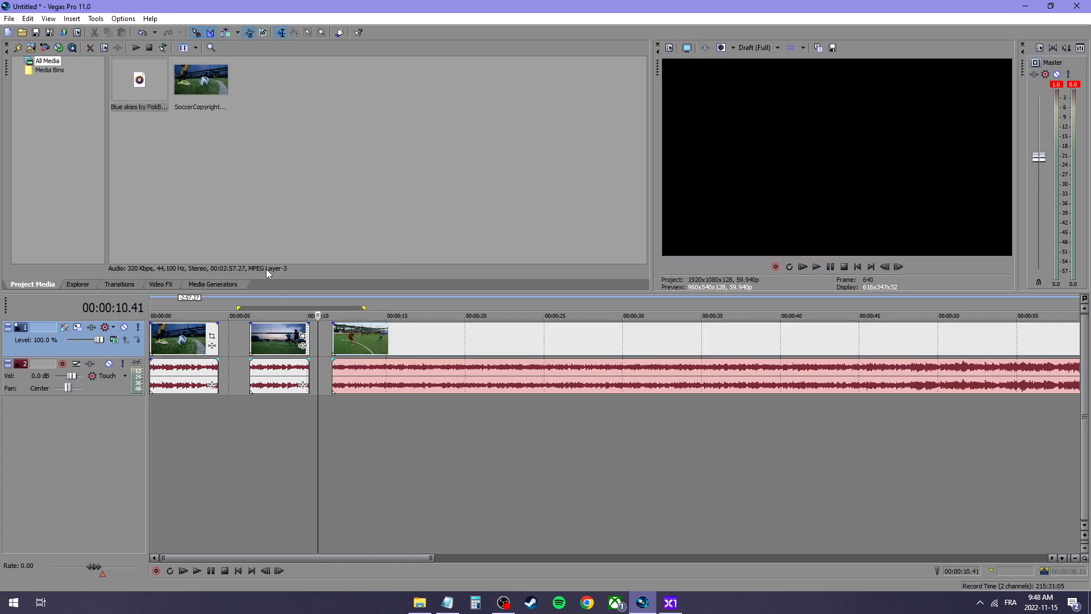
Add the Blue skies song on a new audio track below and solo it for playback from 00:00:16.20.
drag(130, 76, 148, 423)
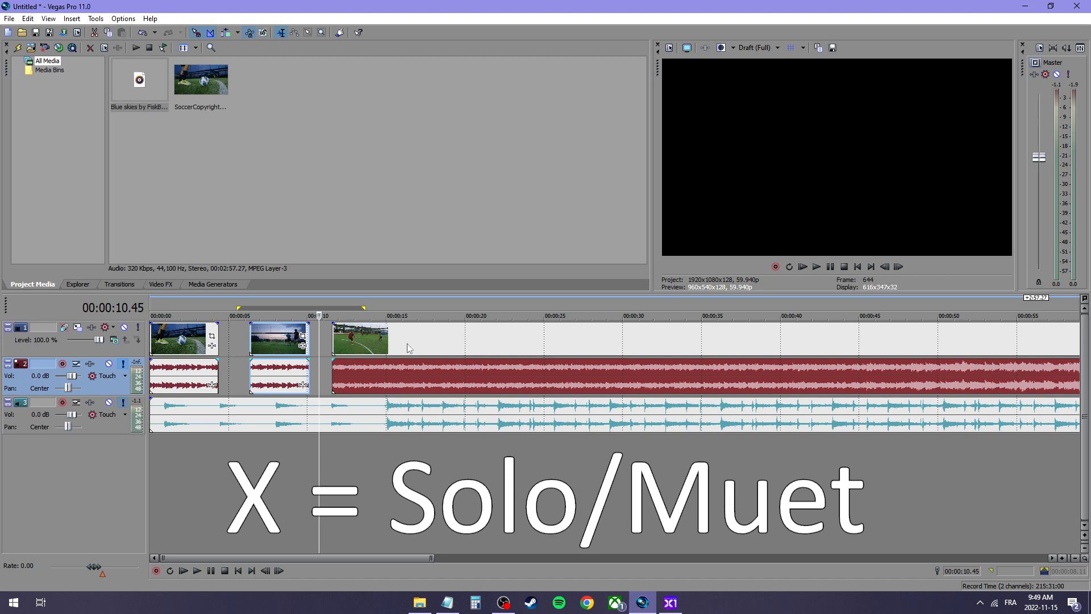
click(408, 304)
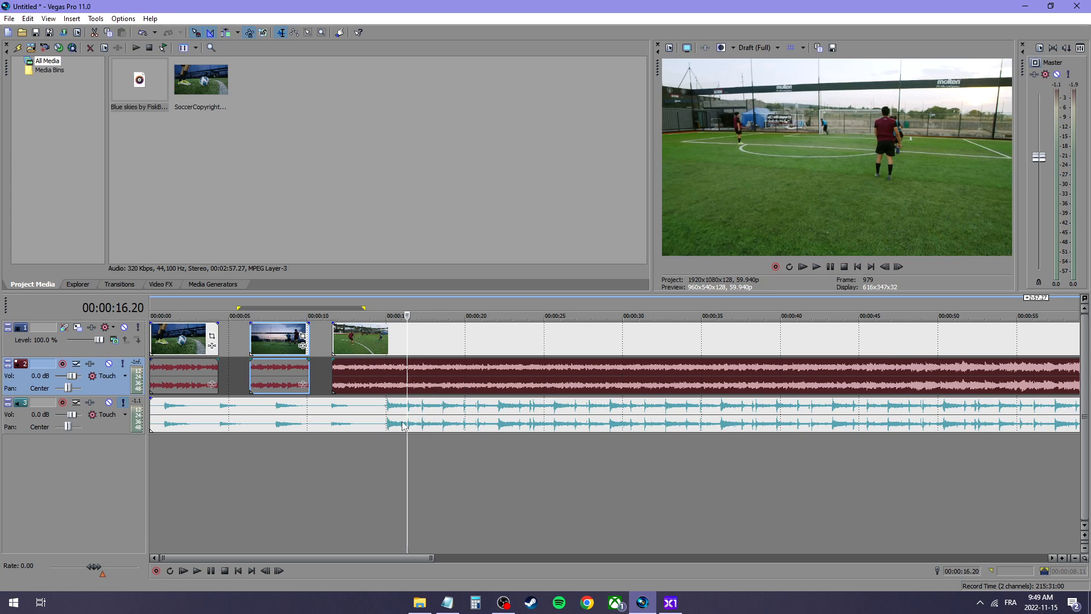
key(space)
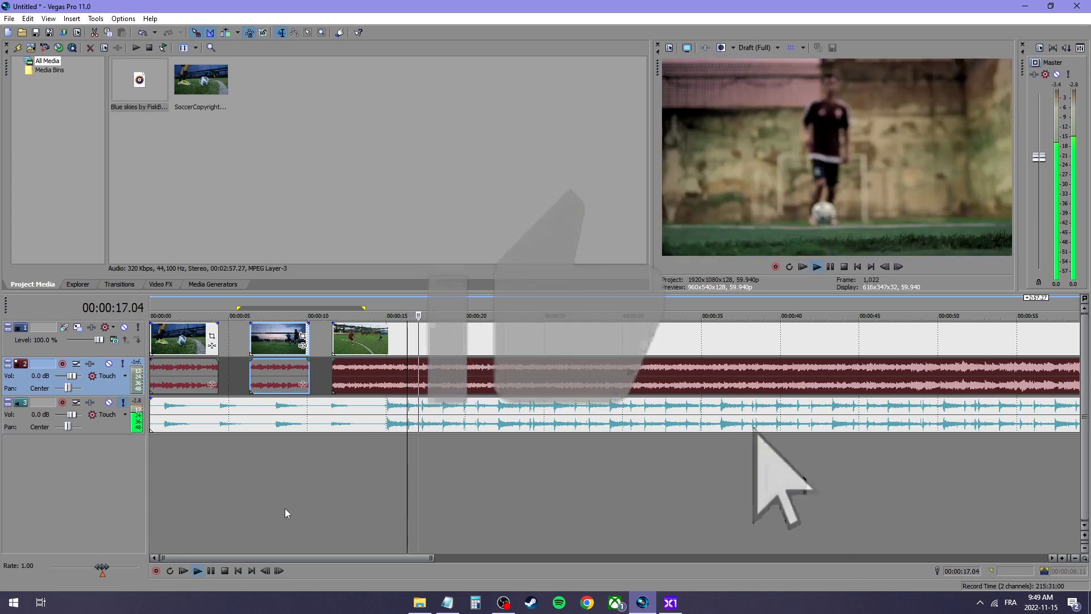
click(383, 408)
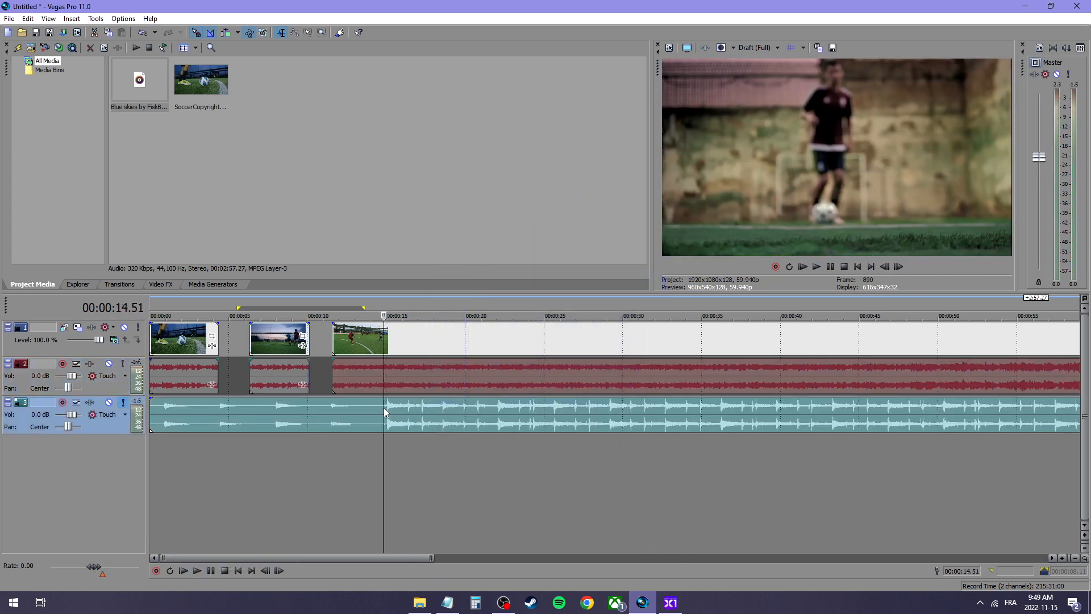
Solo the soccer clip's audio track, then turn solo off and place the playhead at 00:00:14.27.
click(397, 382)
click(408, 373)
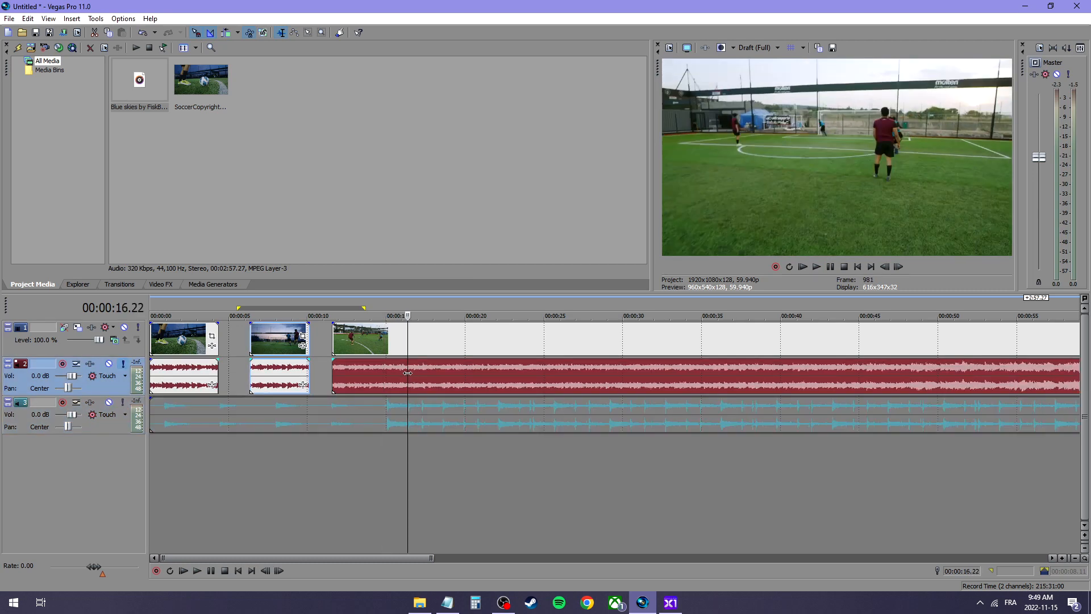
drag(407, 373, 377, 373)
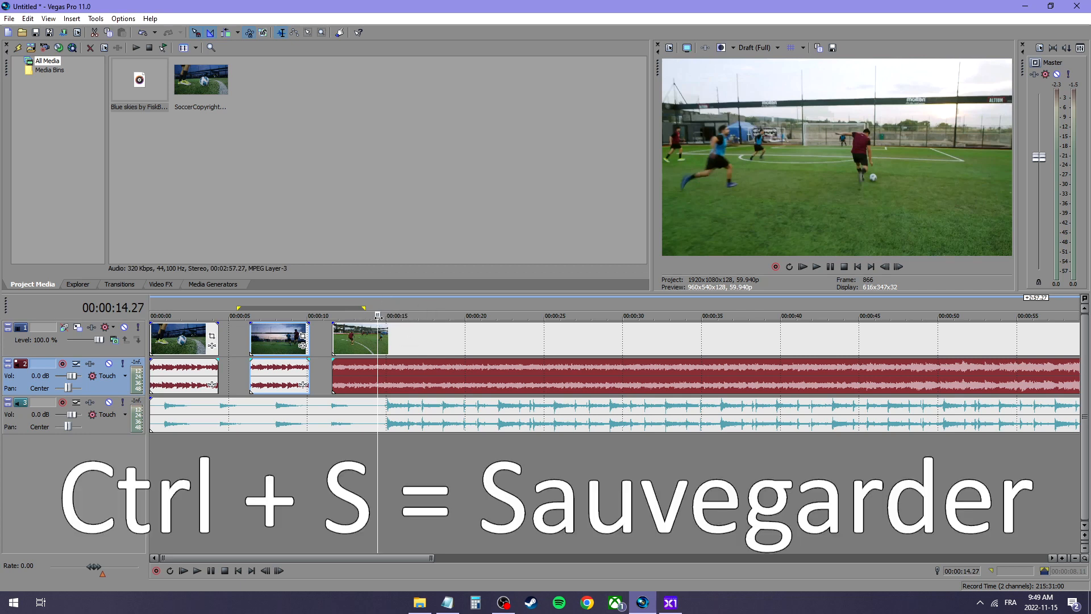
Try to save the project as Untitled.veg in New folder.
key(ctrl+s)
double_click(509, 378)
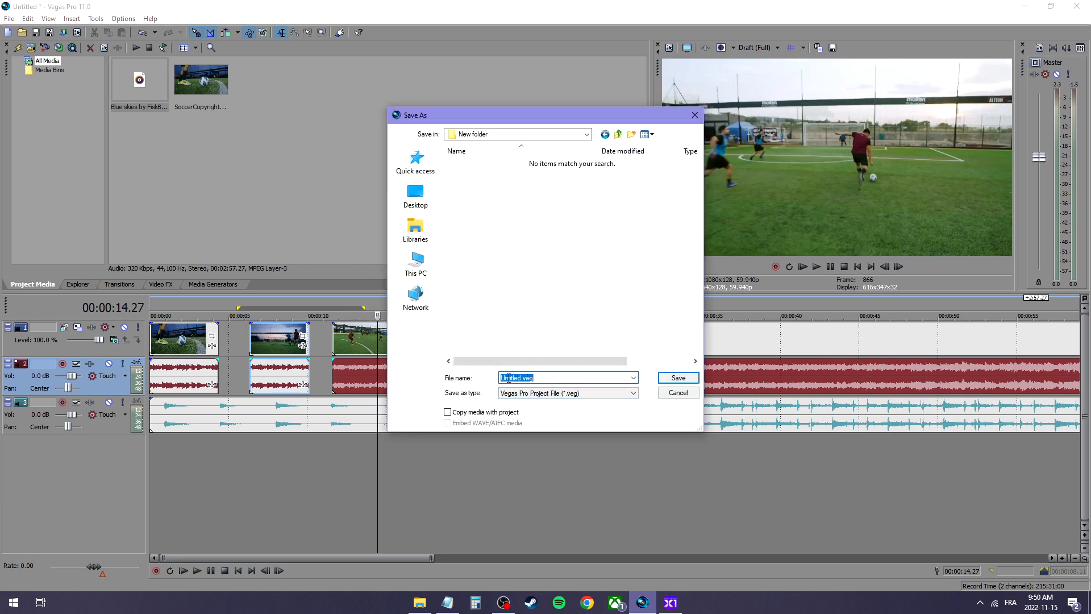
click(677, 379)
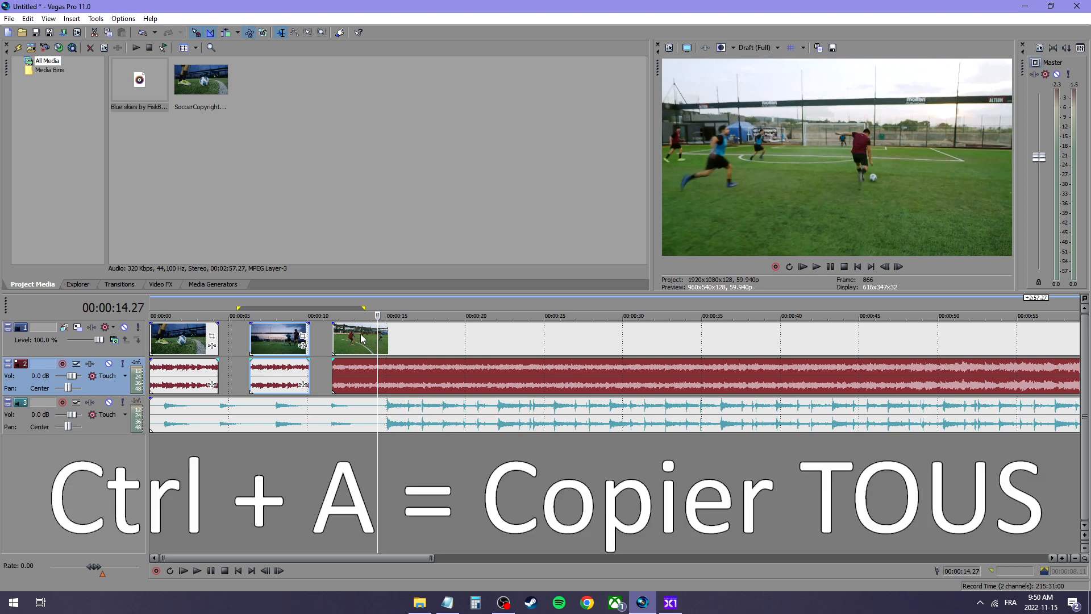
Select every clip on all the tracks at once.
key(ctrl+a)
scroll(440, 339, down, 5)
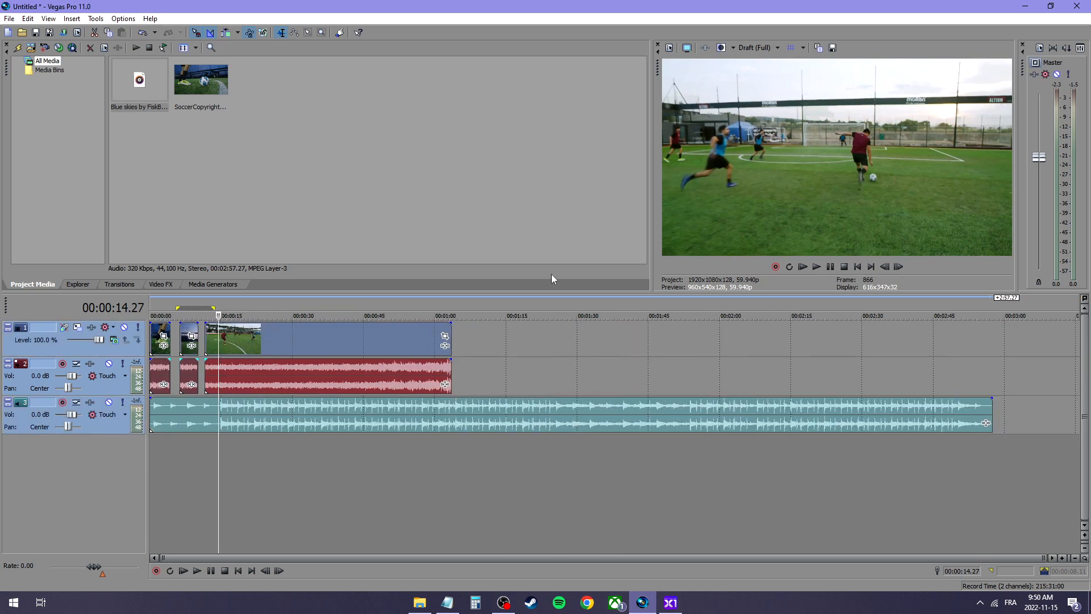
scroll(473, 370, up, 6)
drag(534, 344, 432, 354)
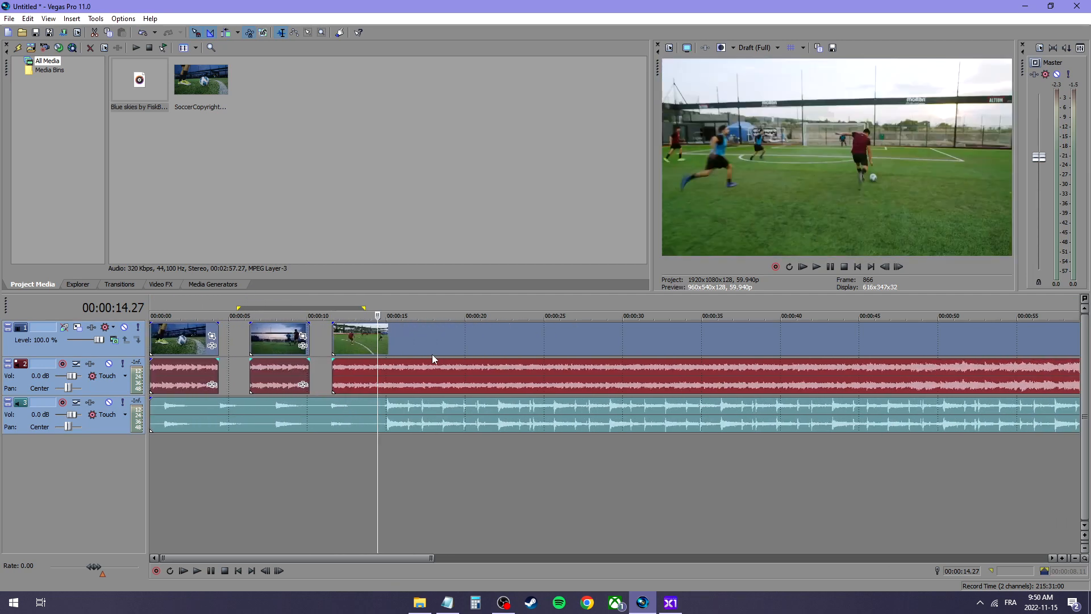
Move the last segment right to start at 00:00:14.27 and copy the second segment.
click(397, 335)
drag(351, 301, 397, 305)
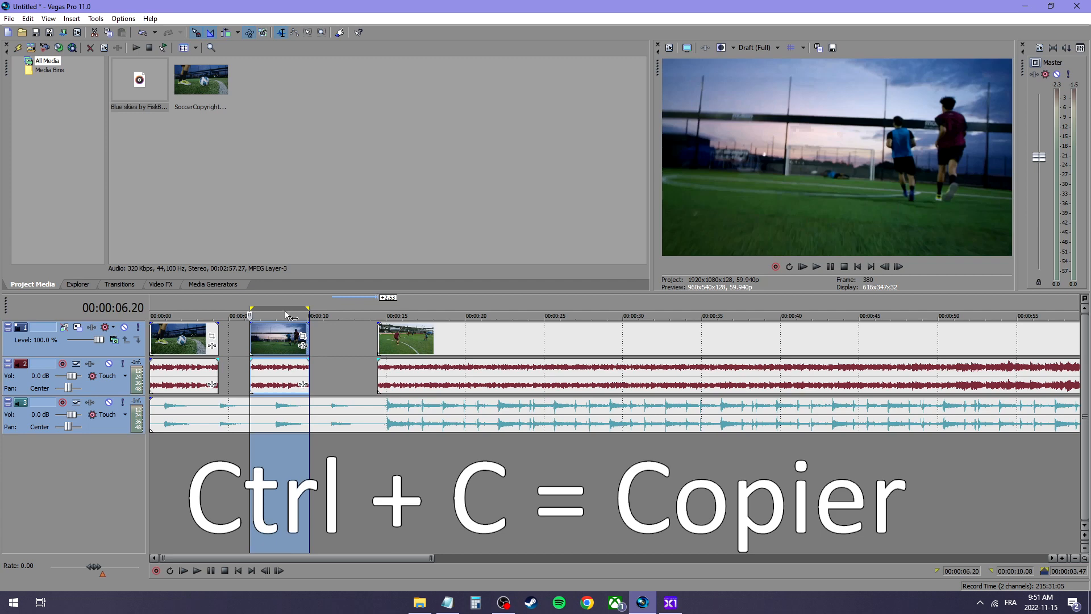
key(ctrl+c)
Shift the second segment left and paste its copy directly after it at 00:00:08.34.
drag(280, 341, 254, 339)
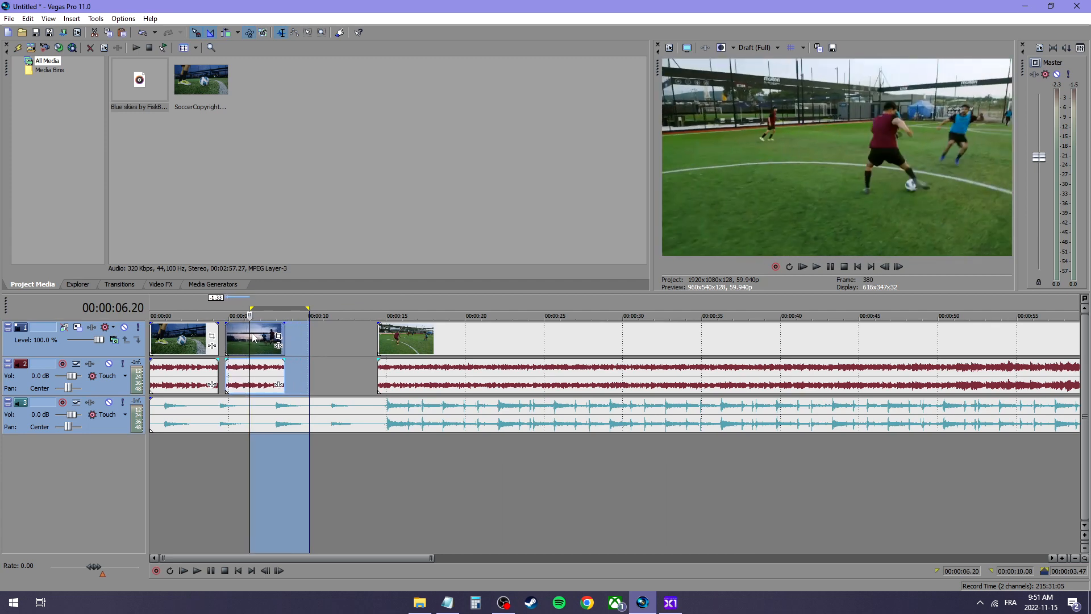
click(285, 297)
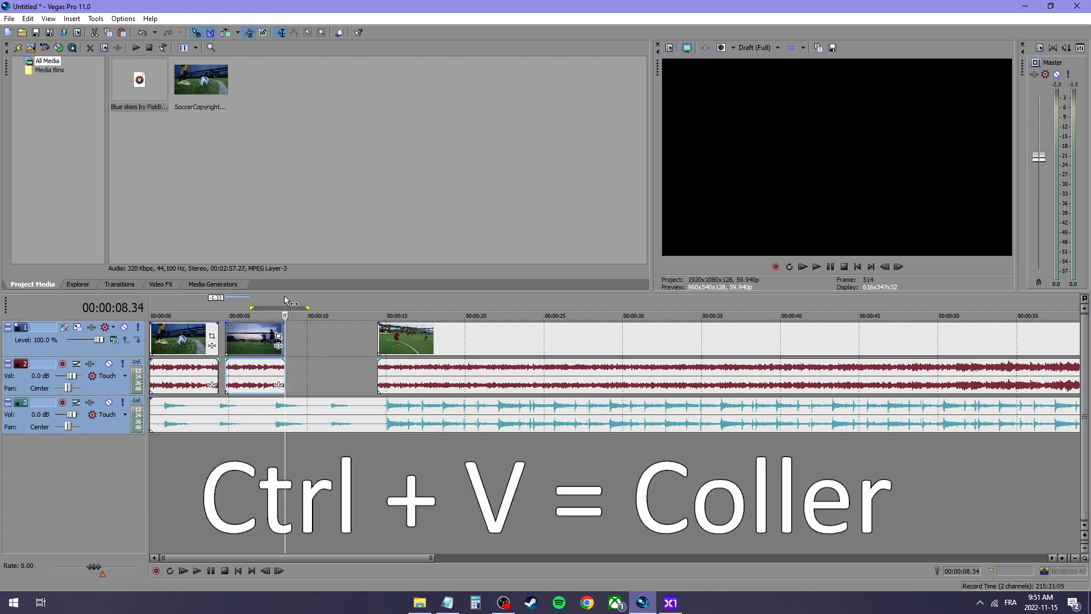
key(ctrl+v)
mouse_move(307, 346)
mouse_down()
mouse_move(323, 343)
mouse_move(310, 336)
mouse_up()
Cut the pasted copy of the second segment from the video and audio tracks.
click(263, 342)
drag(235, 310, 298, 311)
click(310, 352)
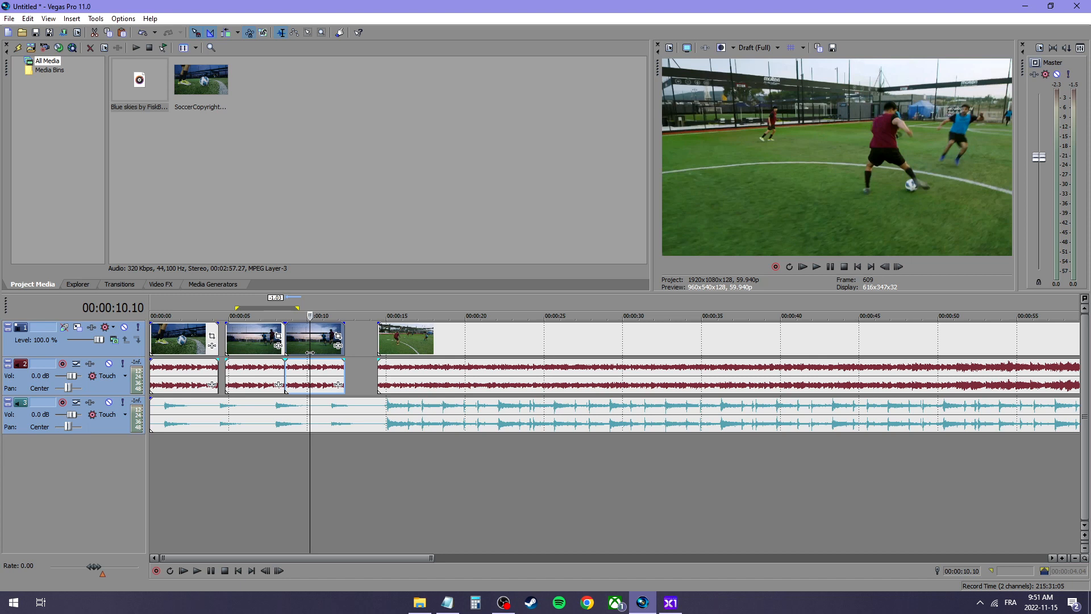
key(ctrl+x)
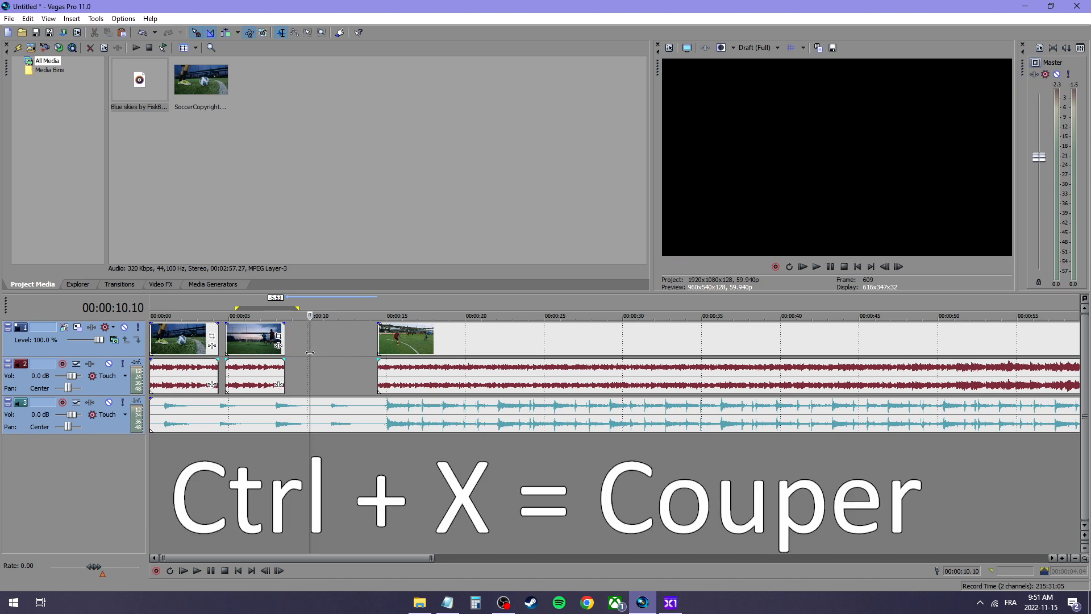
Open the keyboard customization settings and filter the TrackView commands by "delete".
click(315, 341)
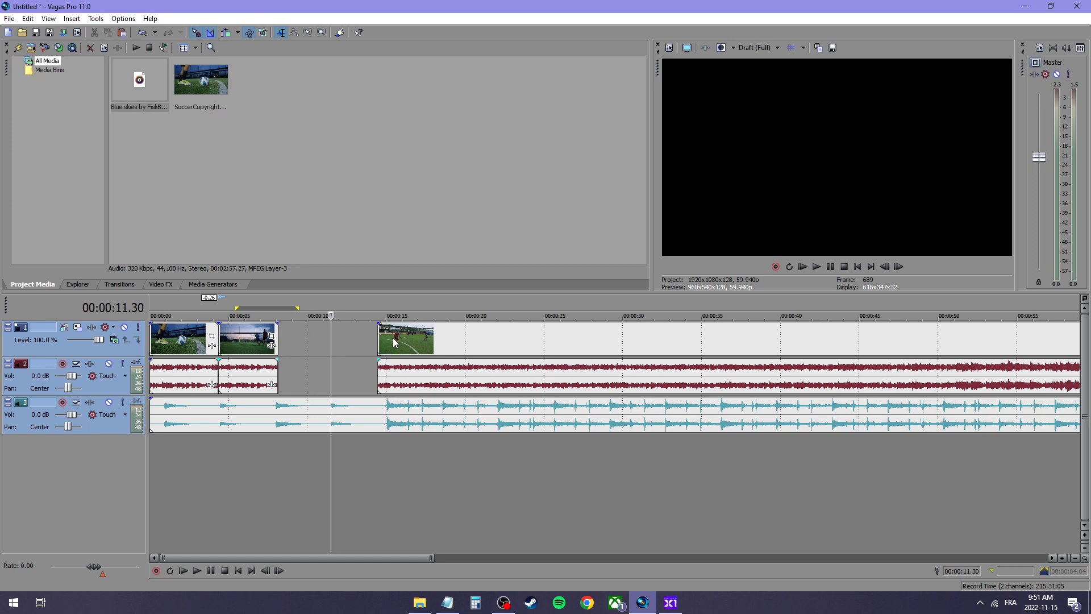
click(124, 18)
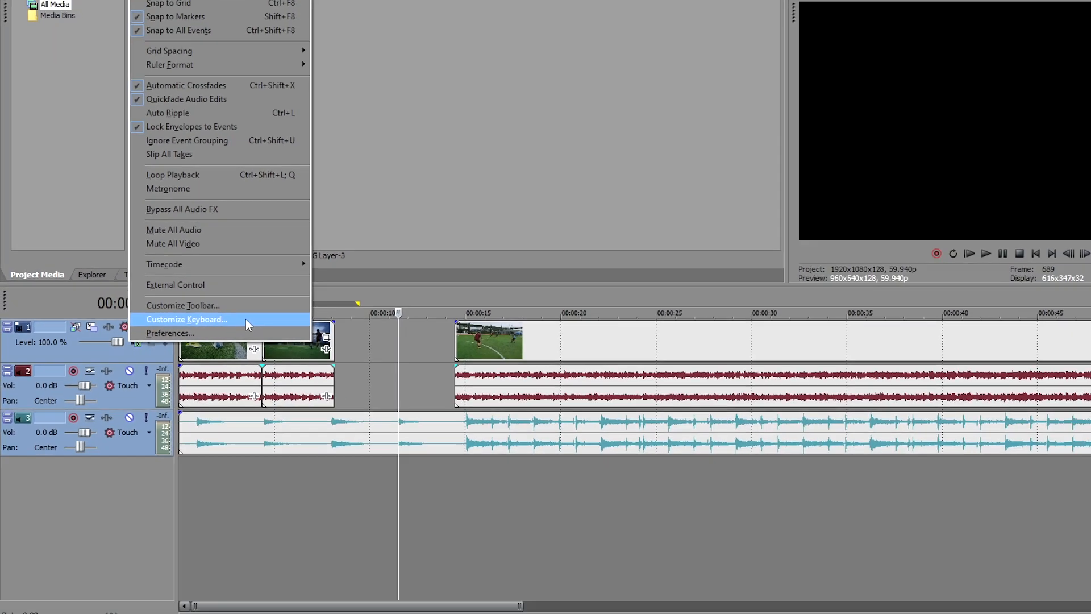
click(568, 306)
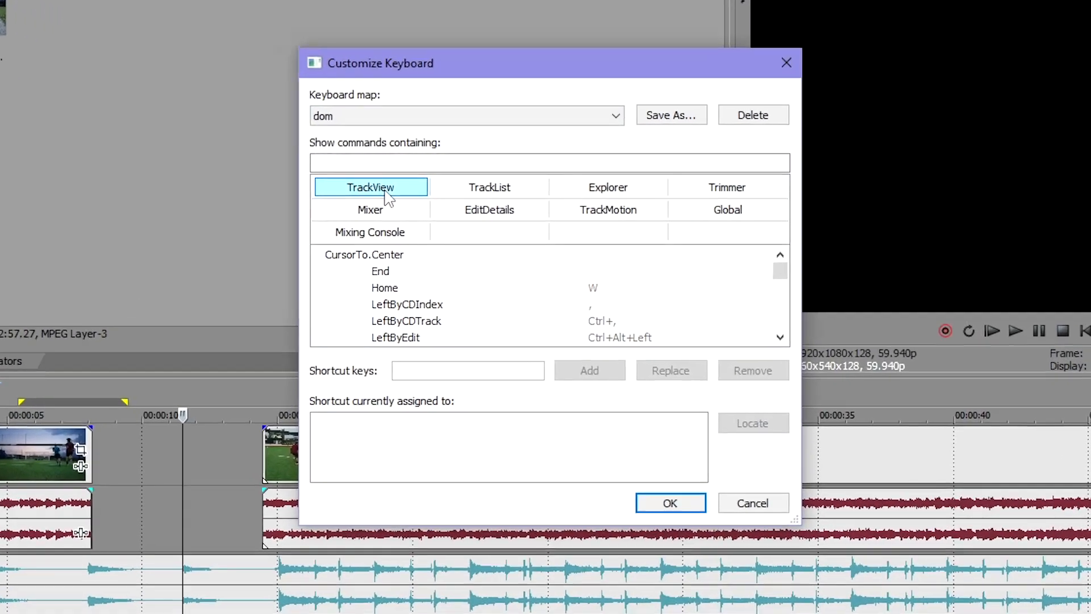
click(441, 169)
text(delete)
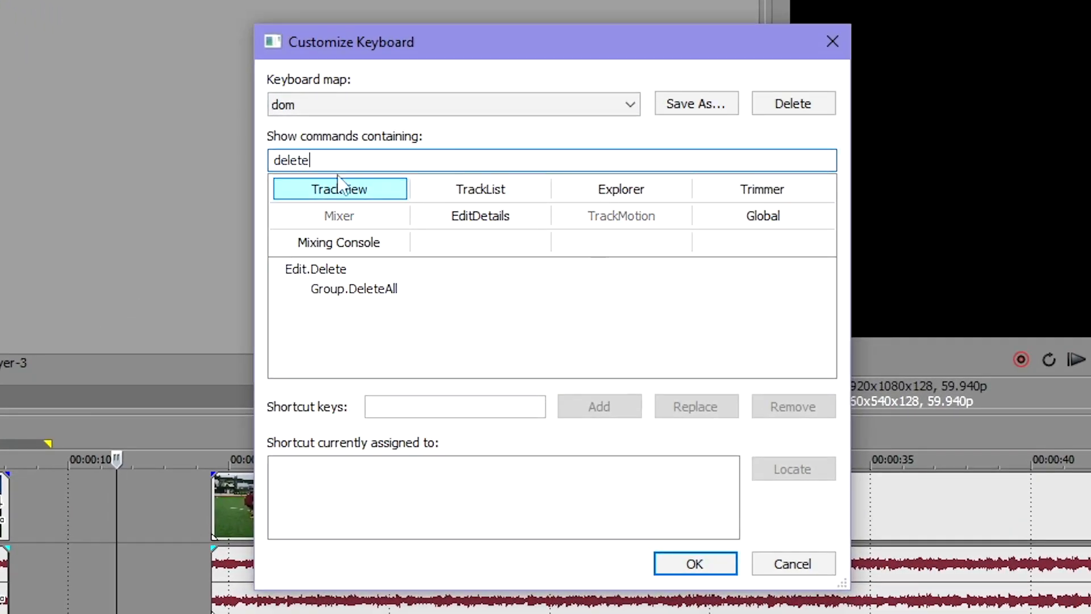
Assign Esc as the shortcut for the Edit.Delete command in the TrackView category.
click(344, 271)
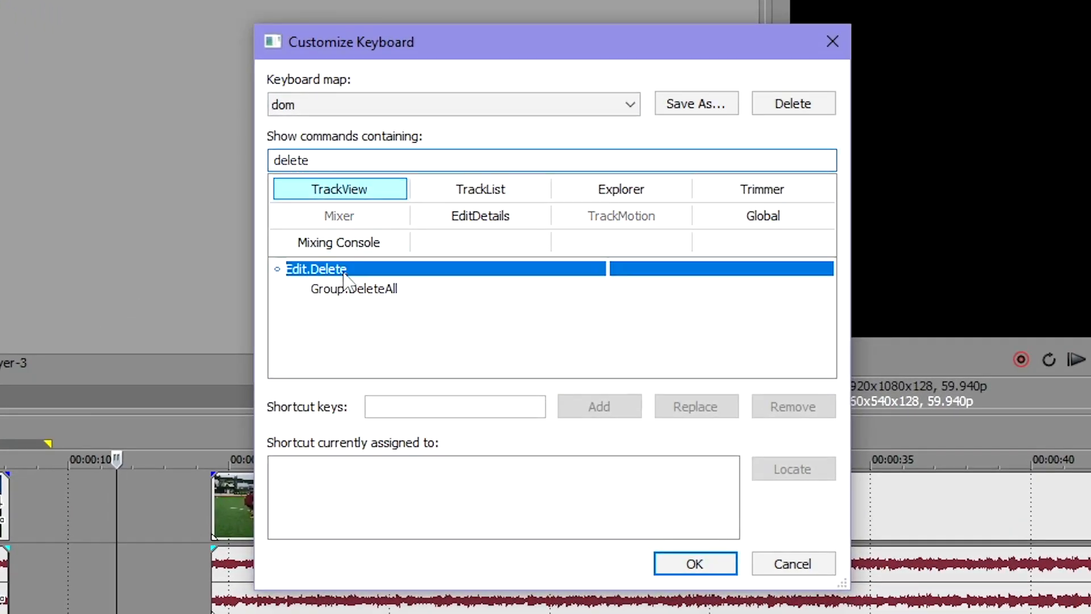
click(441, 400)
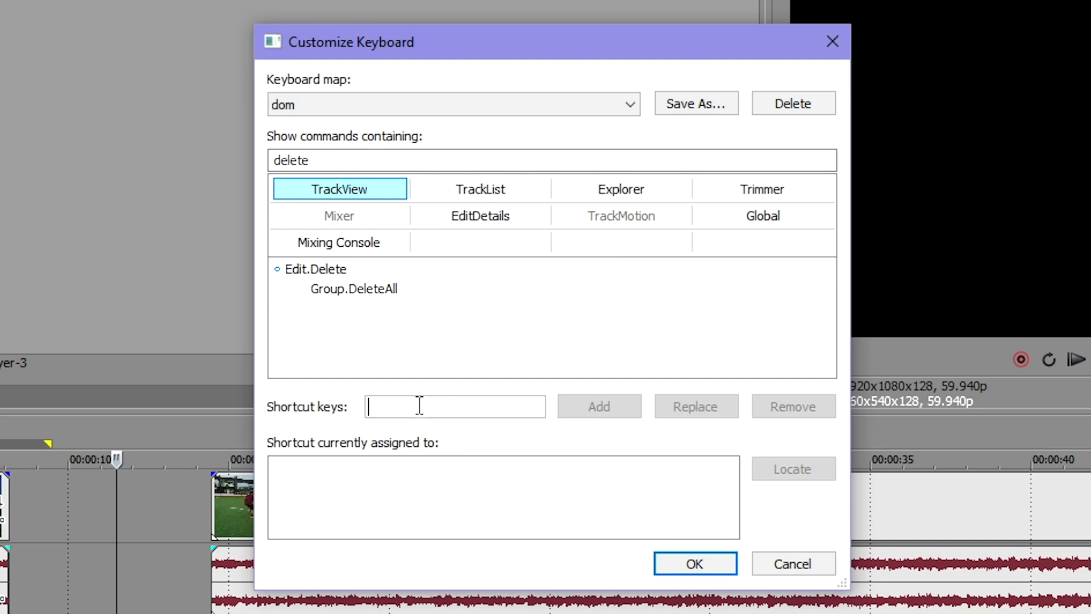
key(Escape)
click(598, 405)
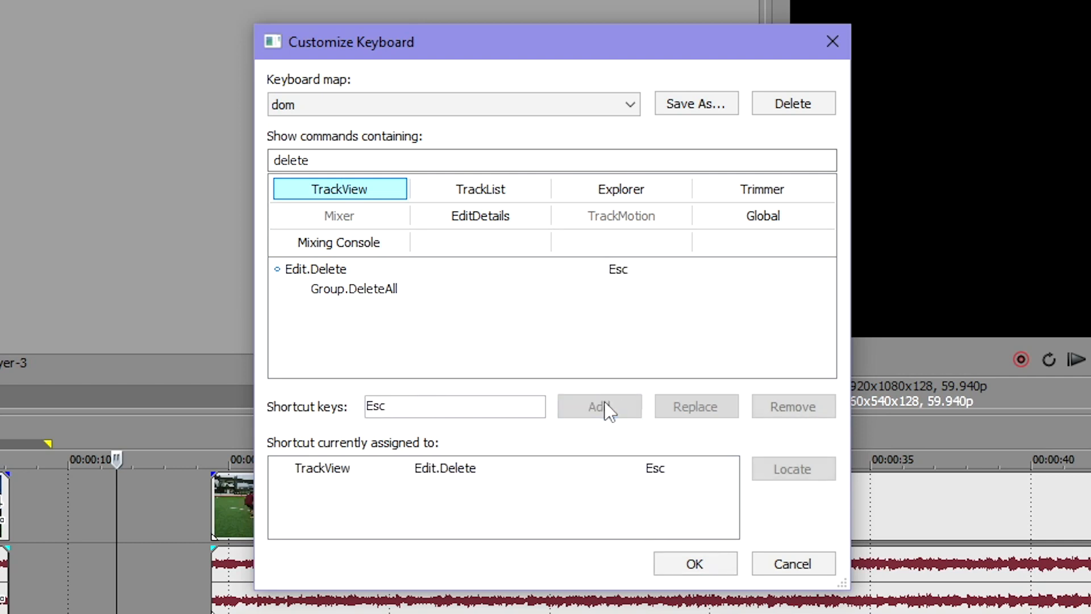
Assign Esc as the shortcut for the Edit.Delete command in the TrackList category.
click(465, 193)
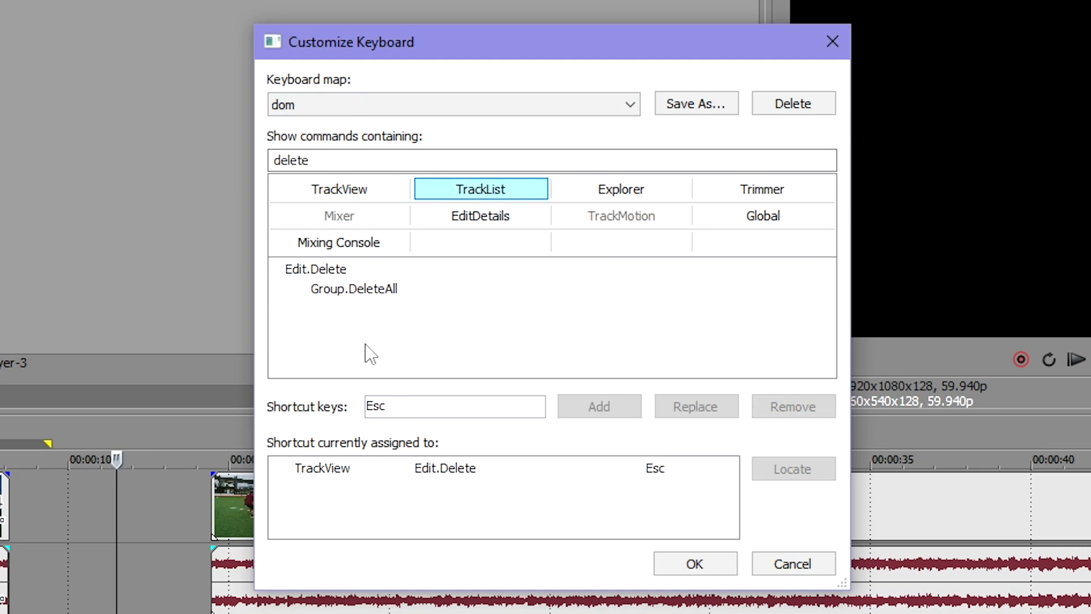
click(341, 269)
click(437, 414)
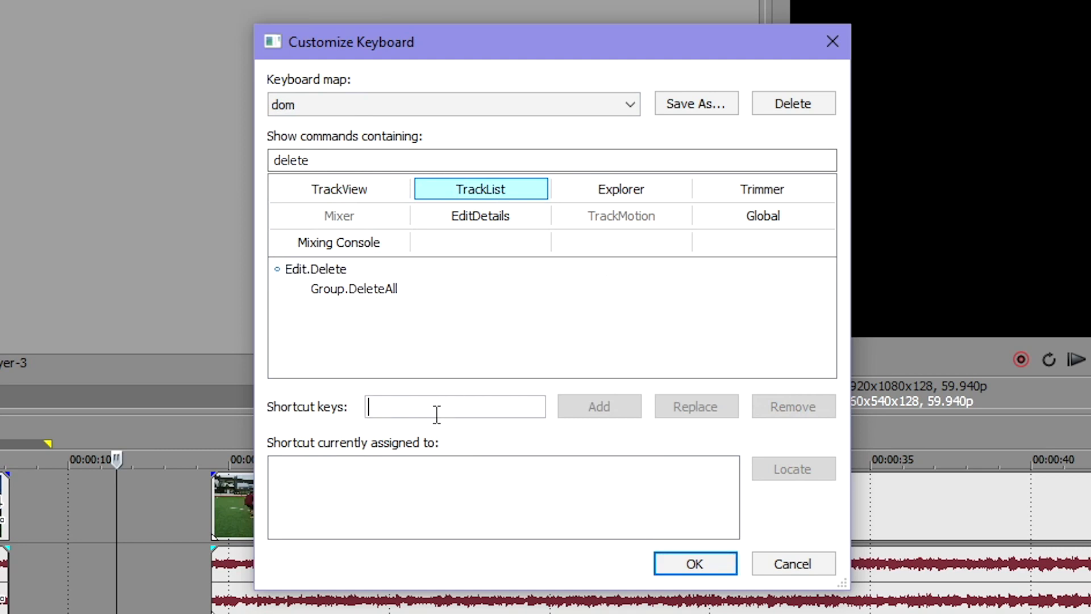
key(Escape)
click(600, 414)
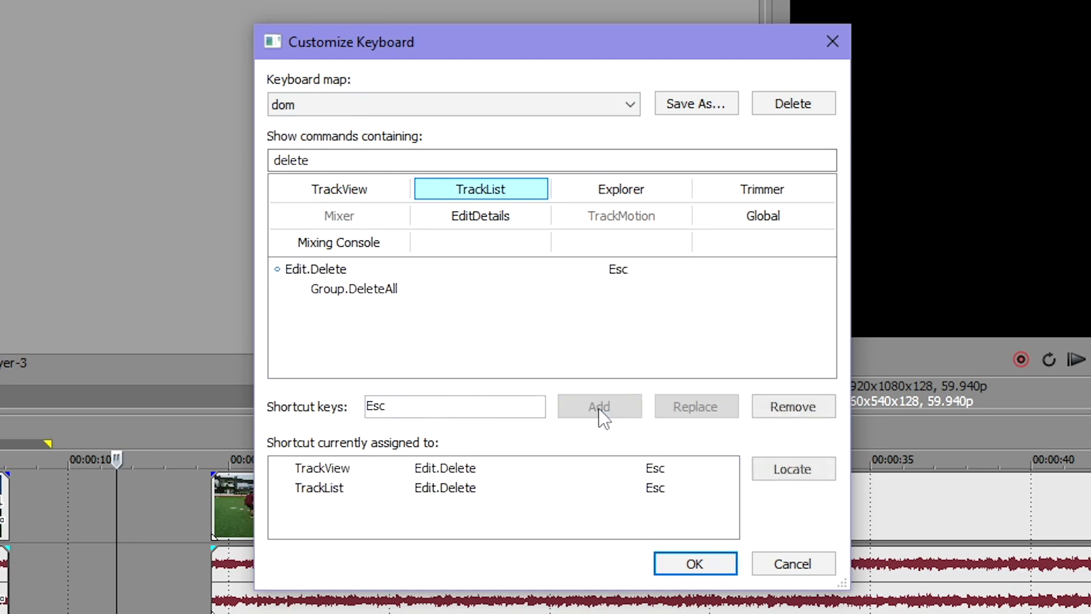
Assign Esc to Edit.Delete in the Mixing Console category as well and accept the keyboard customization.
click(355, 246)
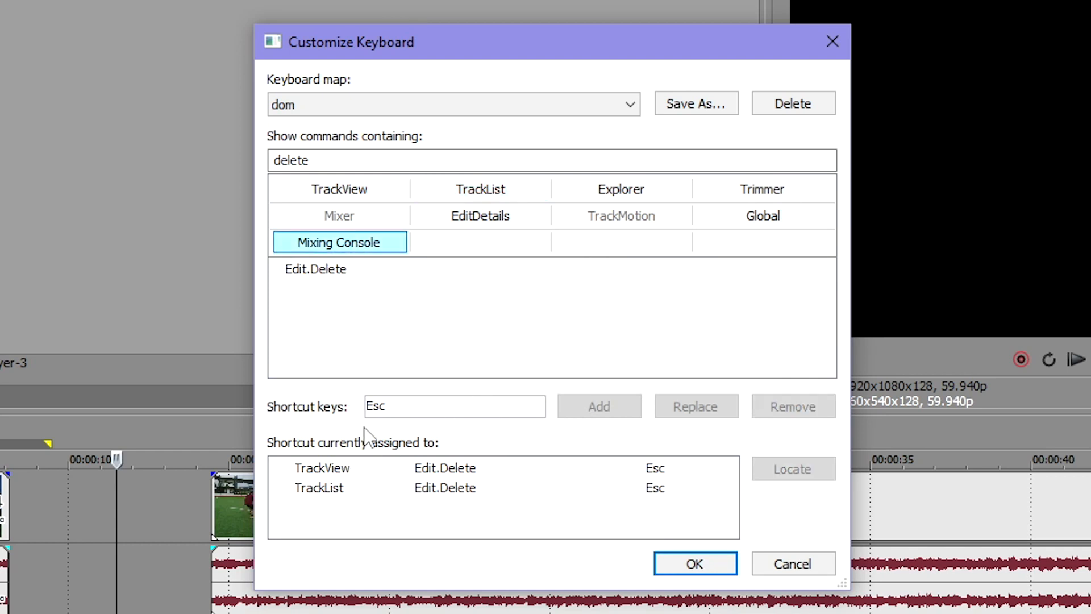
click(328, 276)
click(420, 407)
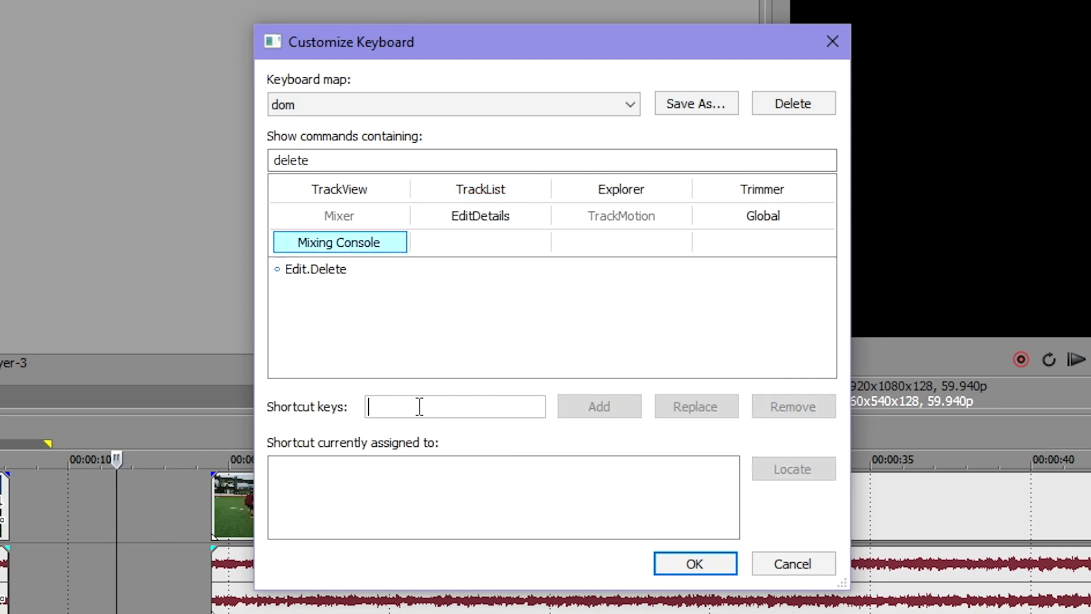
key(Escape)
click(600, 410)
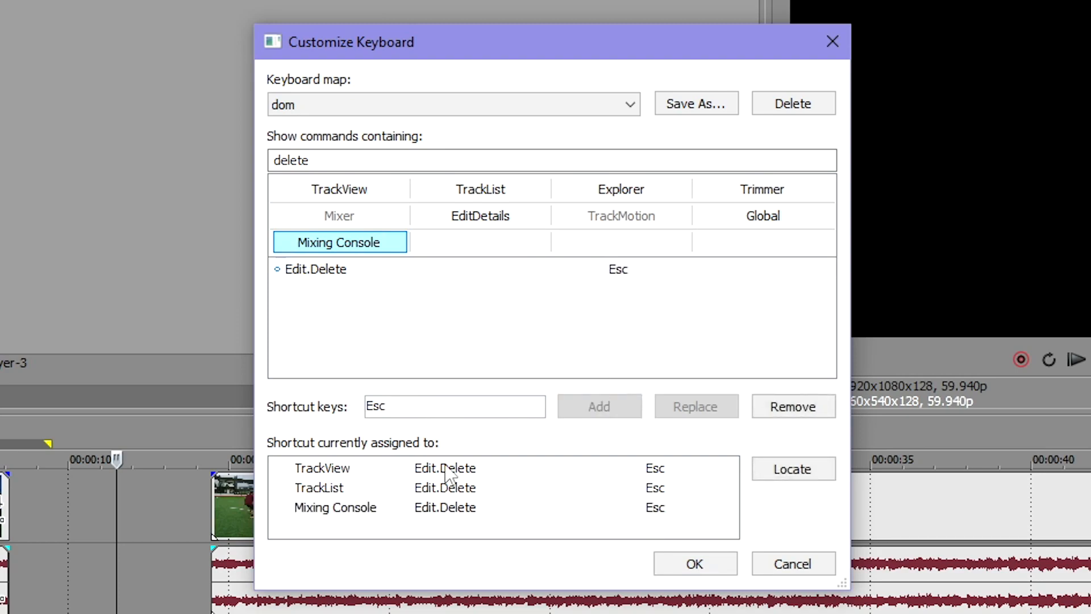
click(695, 563)
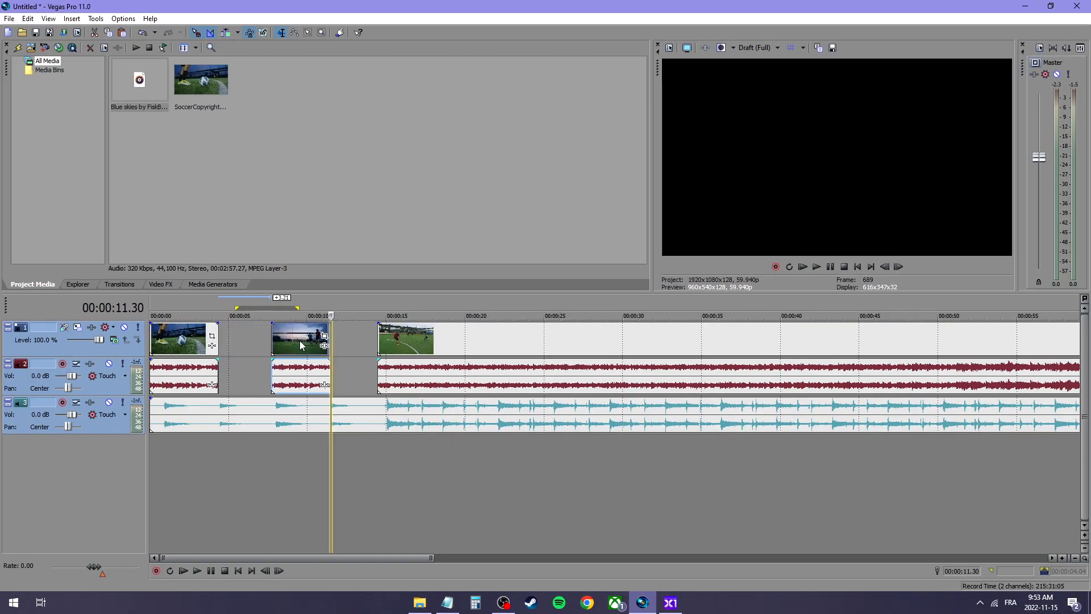
Move the second segment right so that it ends at the playhead at 00:00:11.30.
mouse_move(300, 341)
mouse_down()
mouse_move(318, 341)
mouse_move(300, 342)
mouse_up()
click(292, 342)
Delete the second segment, the first segment and the music clip one after another from the timeline.
click(308, 341)
key(Escape)
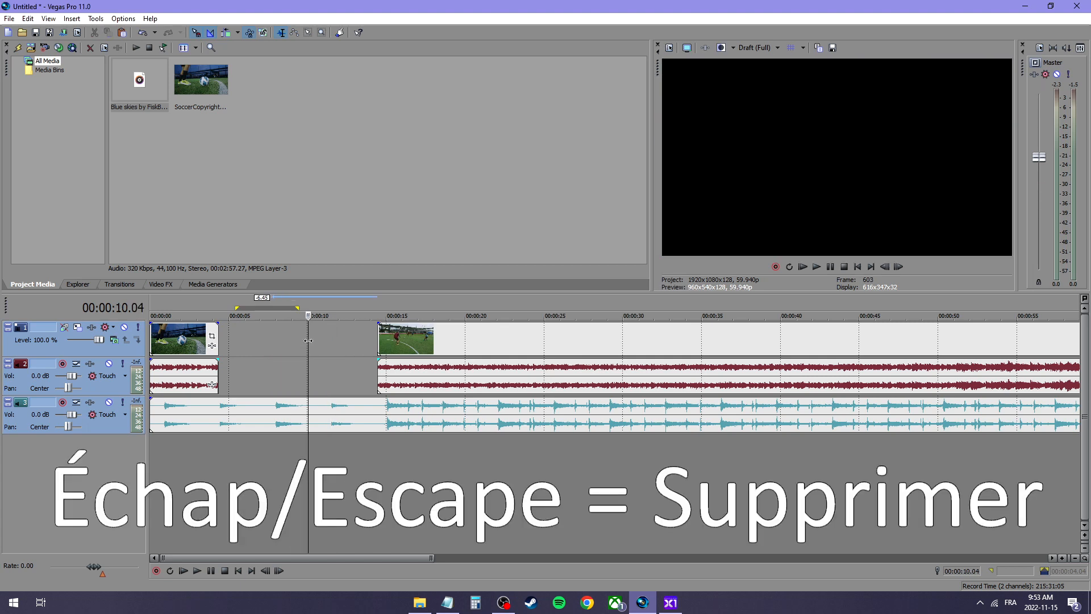
click(179, 336)
key(Escape)
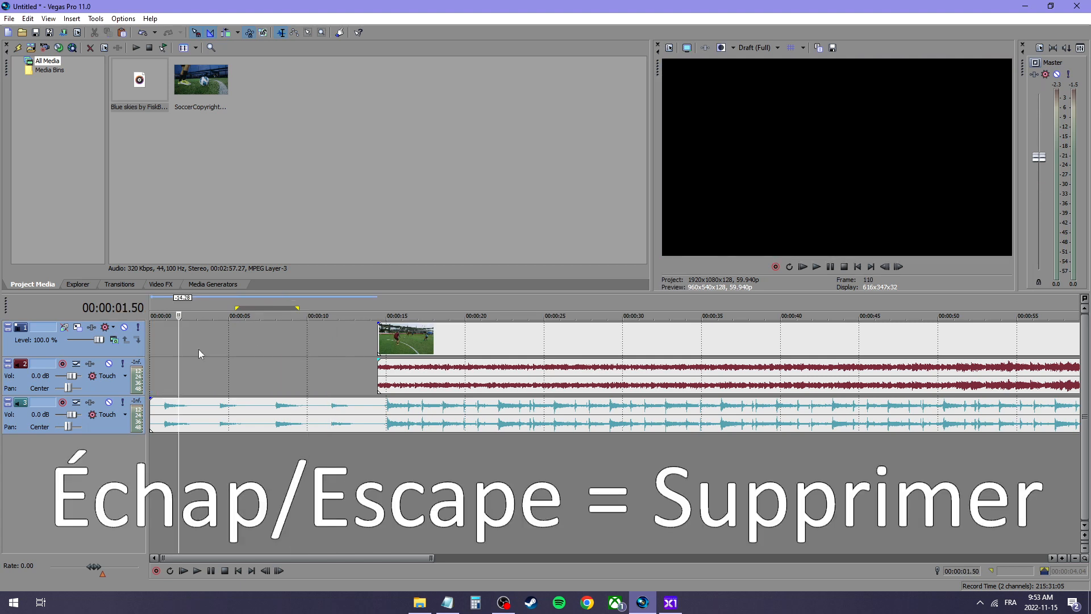
click(292, 421)
key(Delete)
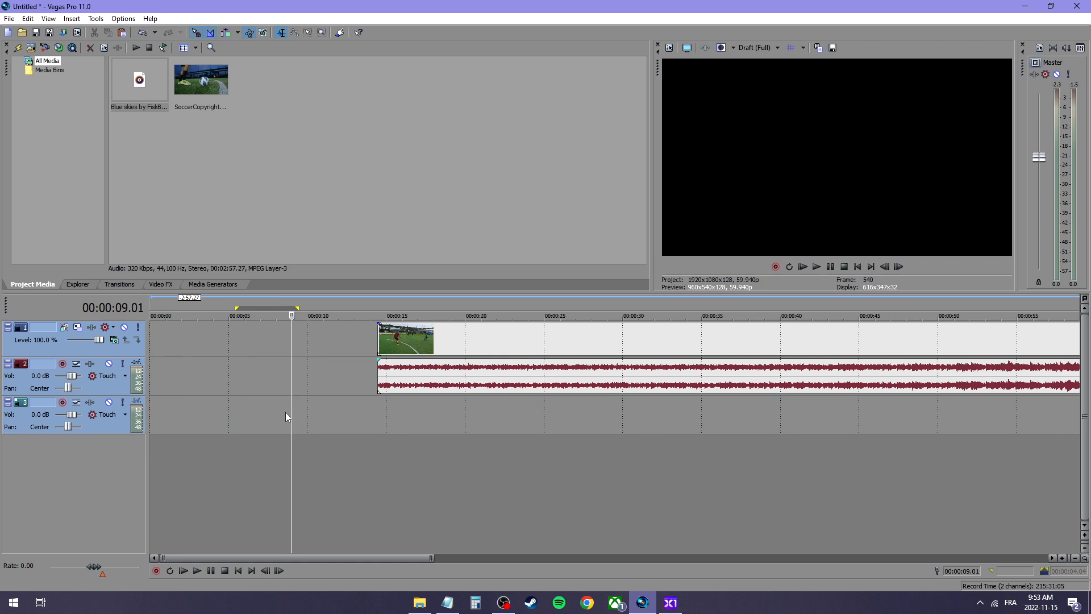
Undo the deletions of the music clip, the first segment and the second segment.
click(285, 322)
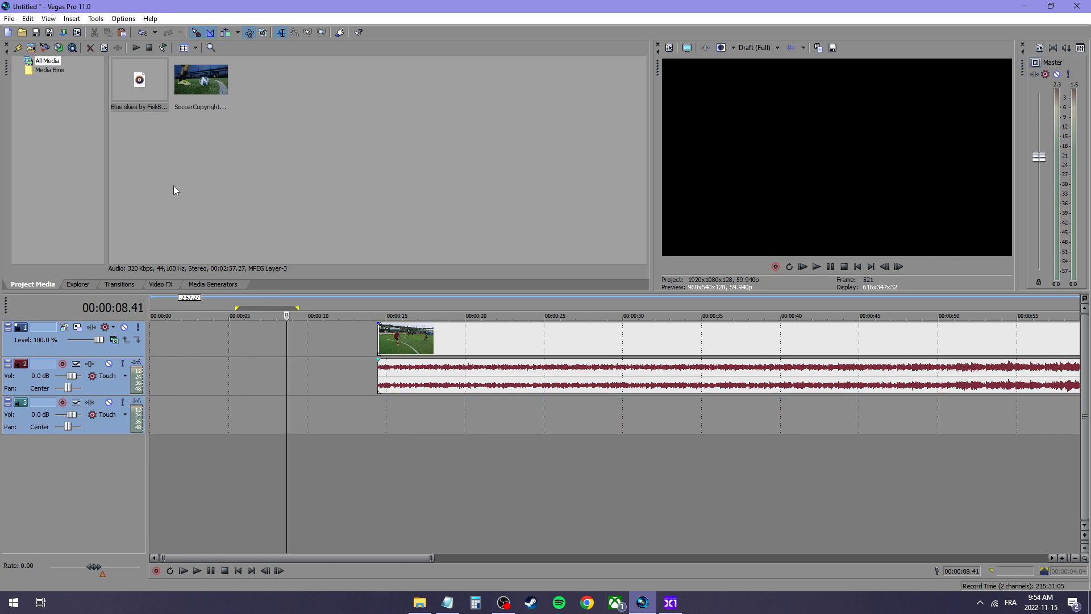
click(29, 19)
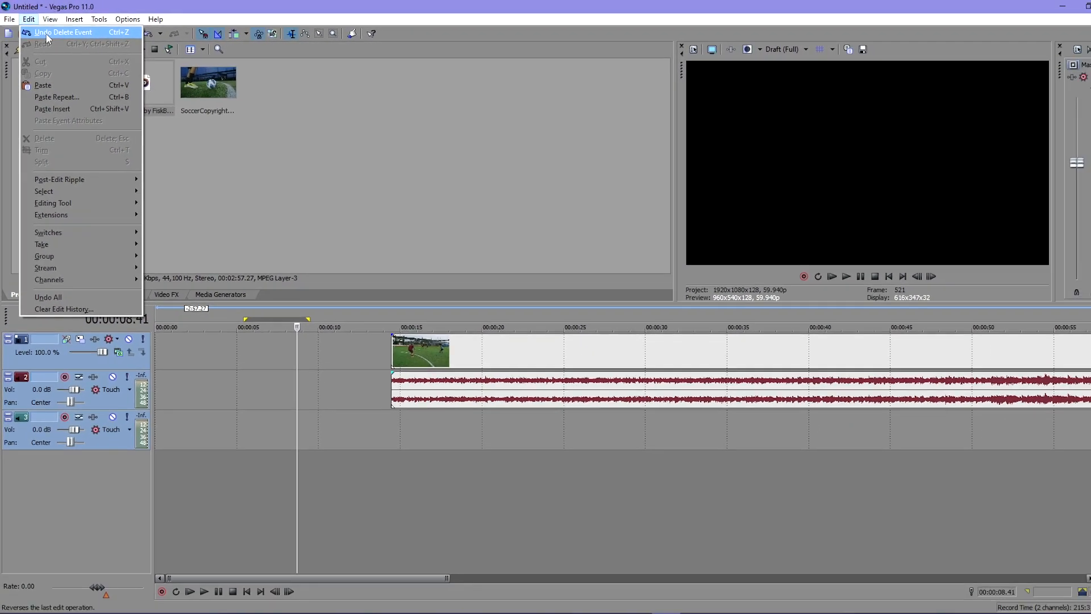
click(54, 52)
click(33, 22)
click(53, 32)
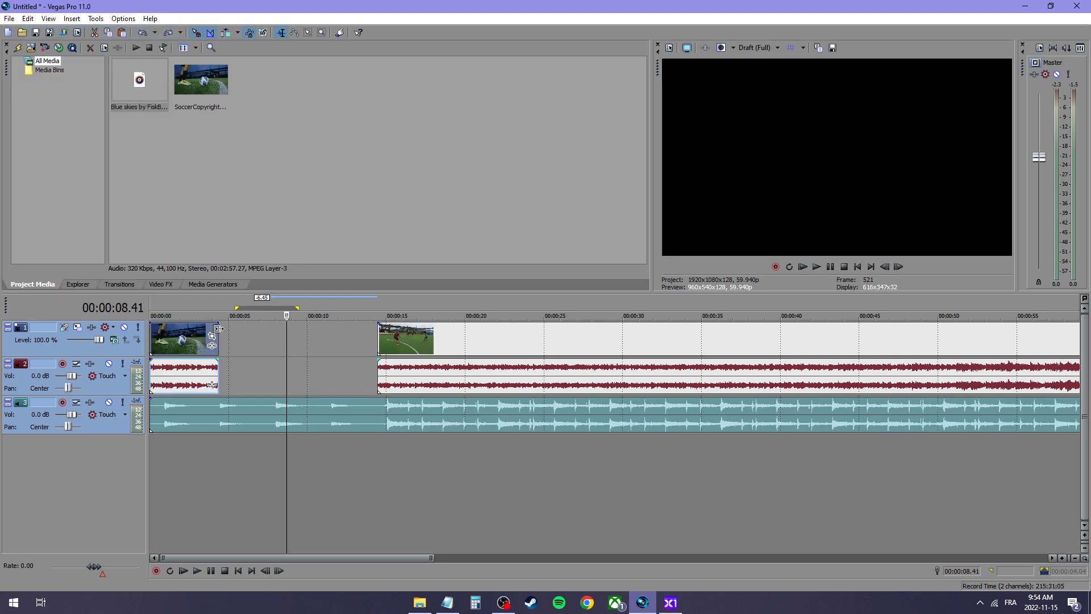
click(33, 22)
click(53, 31)
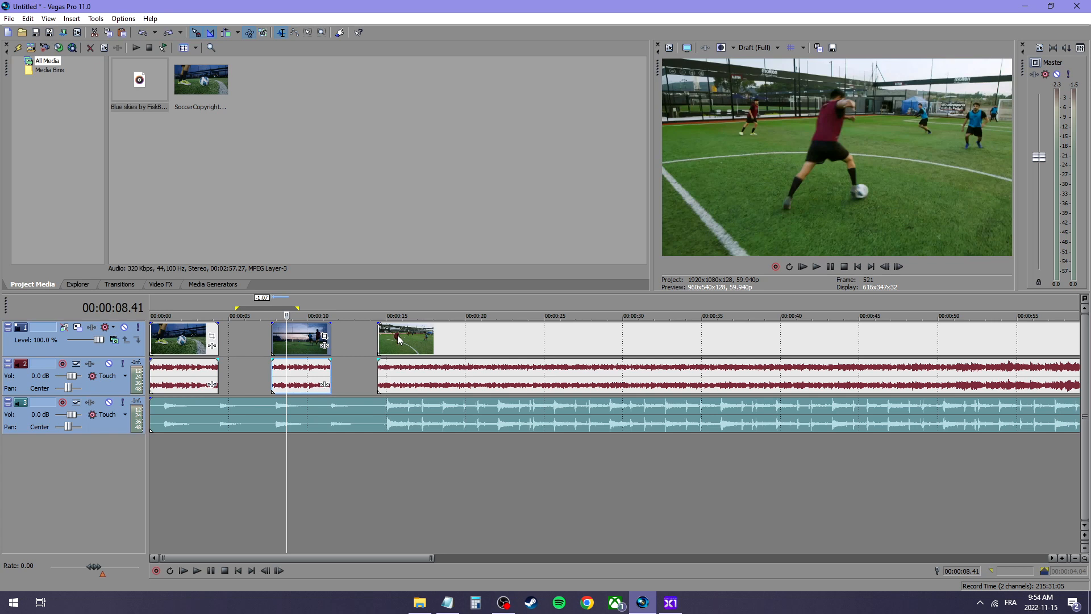
Split the second segment at 00:00:09.01 and shift its two pieces left, leaving a gap between them.
click(291, 335)
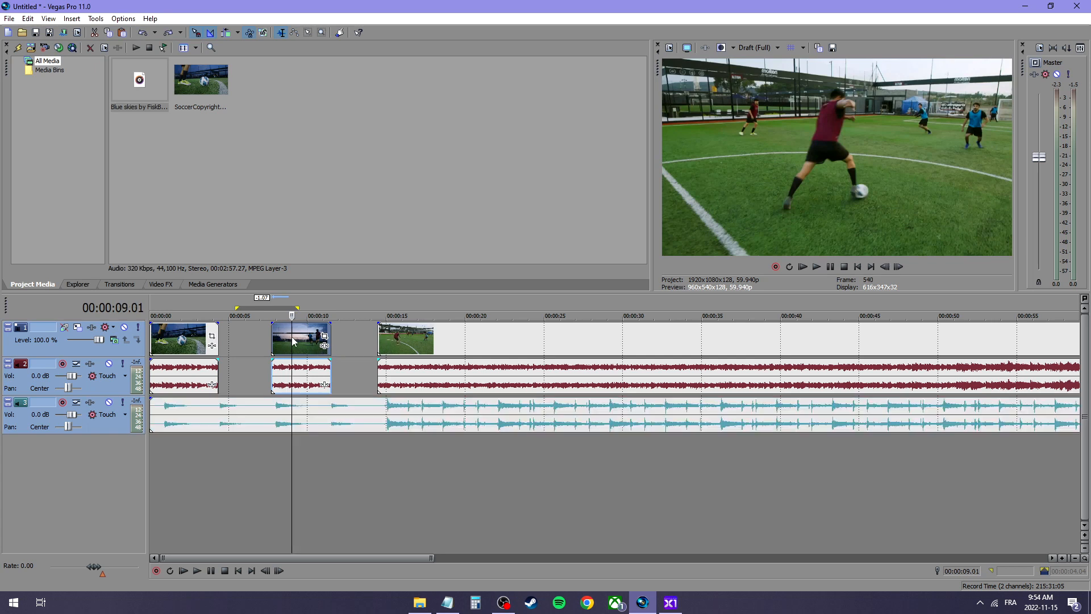
key(s)
mouse_move(278, 330)
mouse_down()
mouse_move(257, 336)
mouse_move(290, 341)
mouse_up()
Select the last video segment, its audio and the music clip together and move them about 2 seconds right.
click(385, 418)
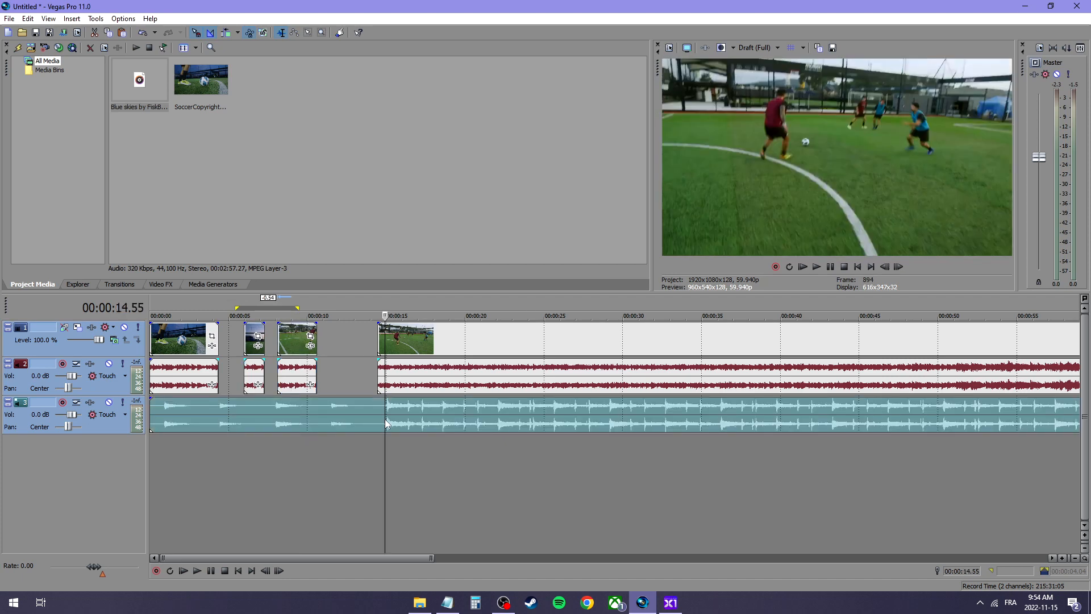
click(398, 334)
drag(398, 334, 394, 334)
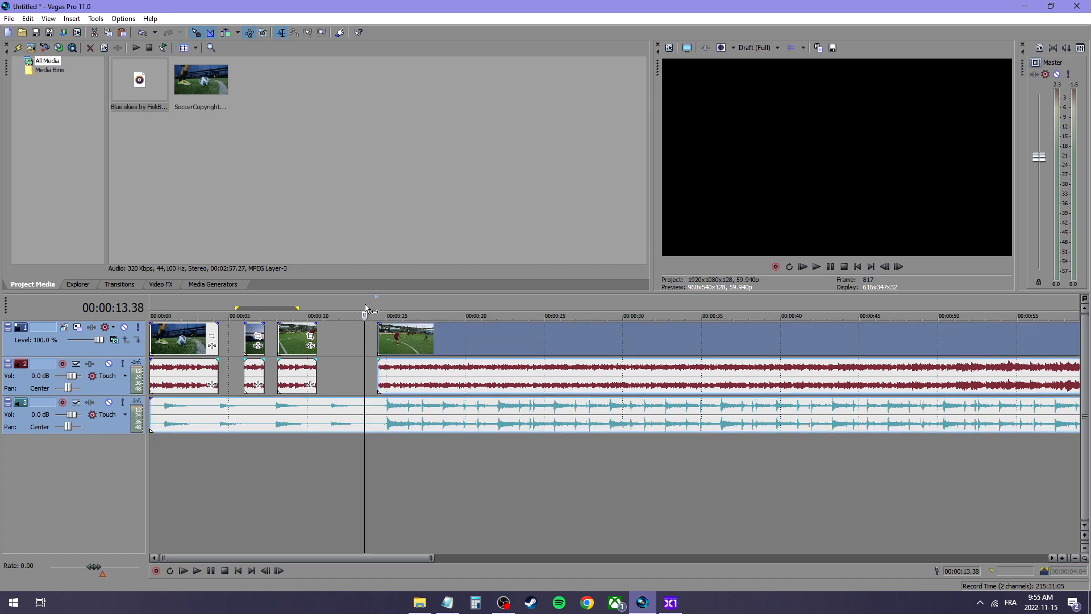
click(413, 374)
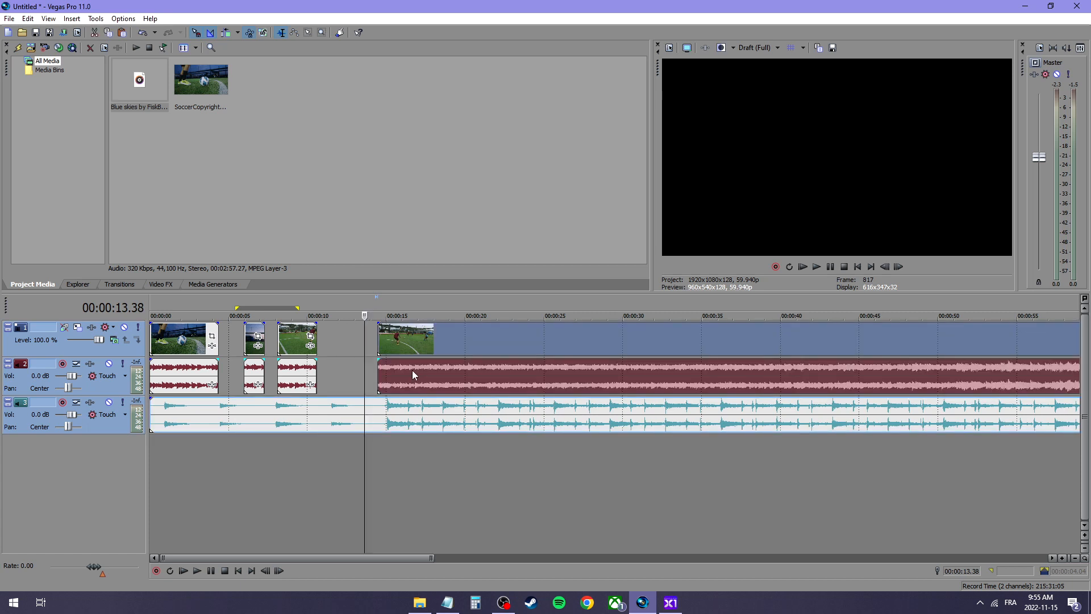
ctrl+click(417, 426)
drag(415, 338, 446, 353)
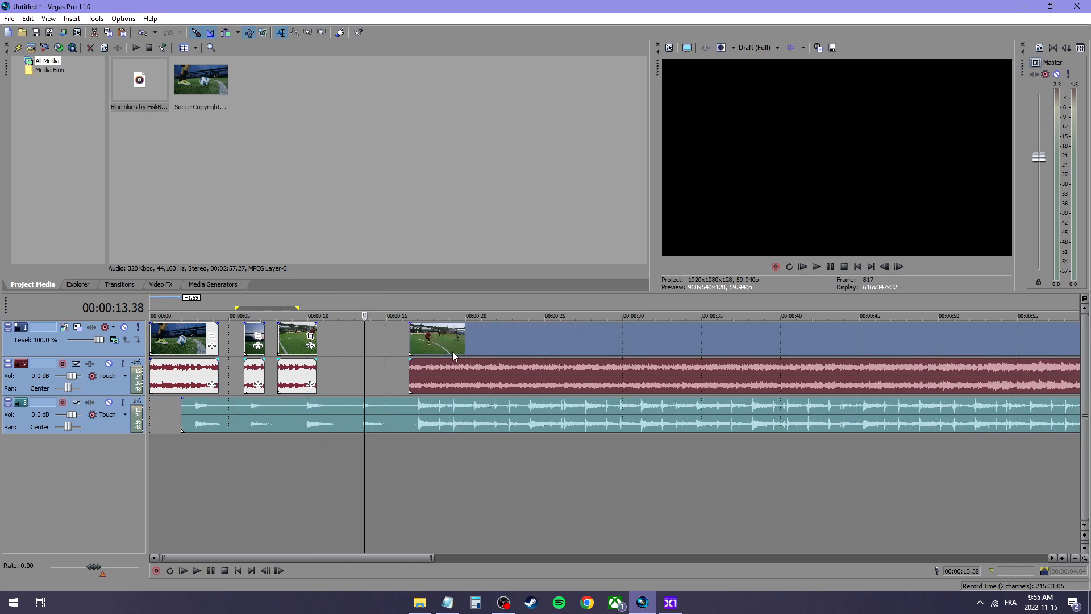
Split the selected video, audio and music clips at 00:00:25.44 and move their remaining parts about 2 seconds right.
click(555, 343)
key(s)
drag(556, 344, 618, 348)
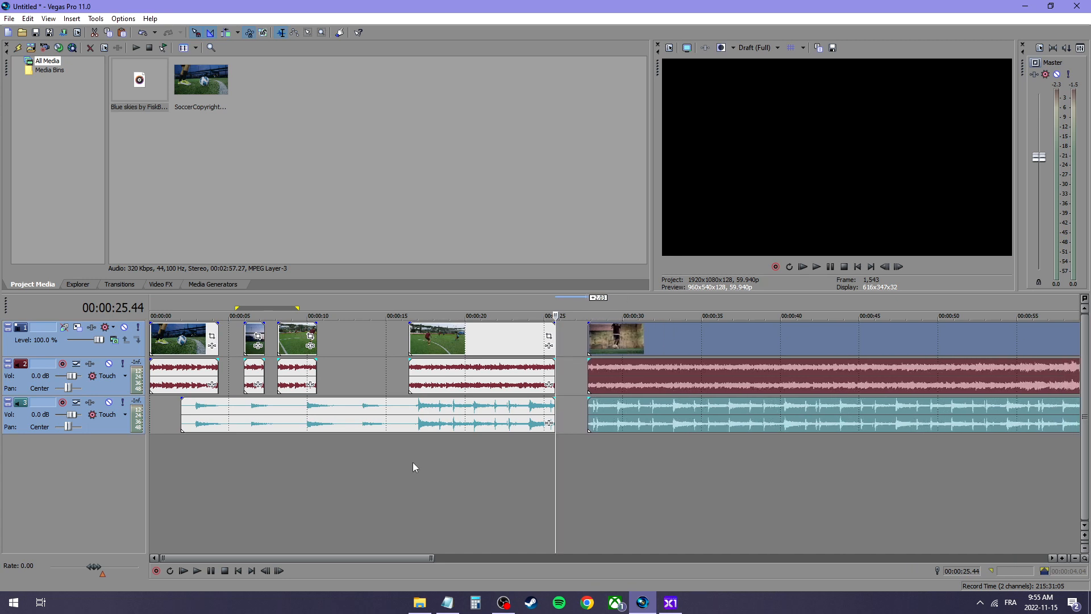
Select all the segments across the video, audio and music tracks.
key(ctrl+d)
drag(167, 468, 762, 330)
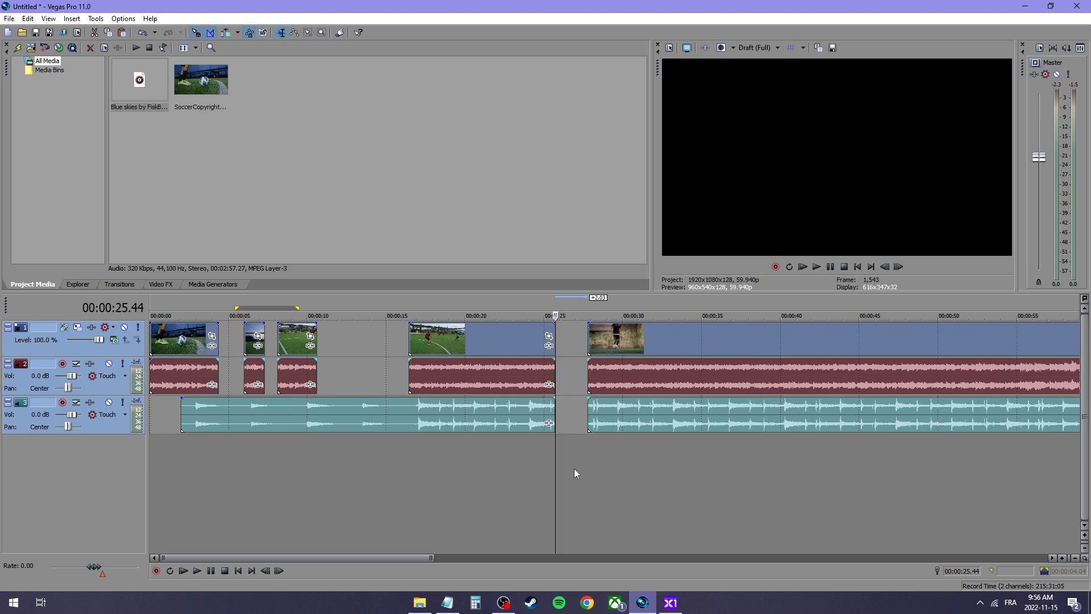